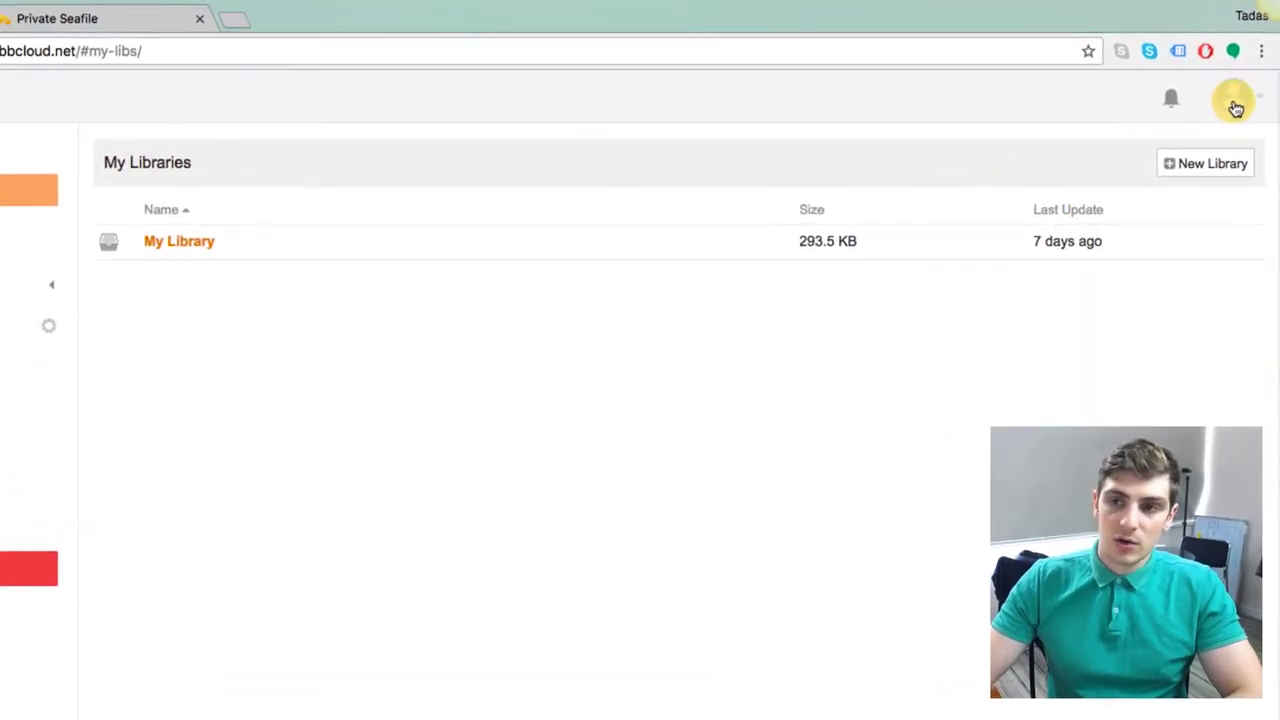
# Step: Delete the boss user from the System Admin user database and look over the list of admins
pyautogui.click(1236, 106)
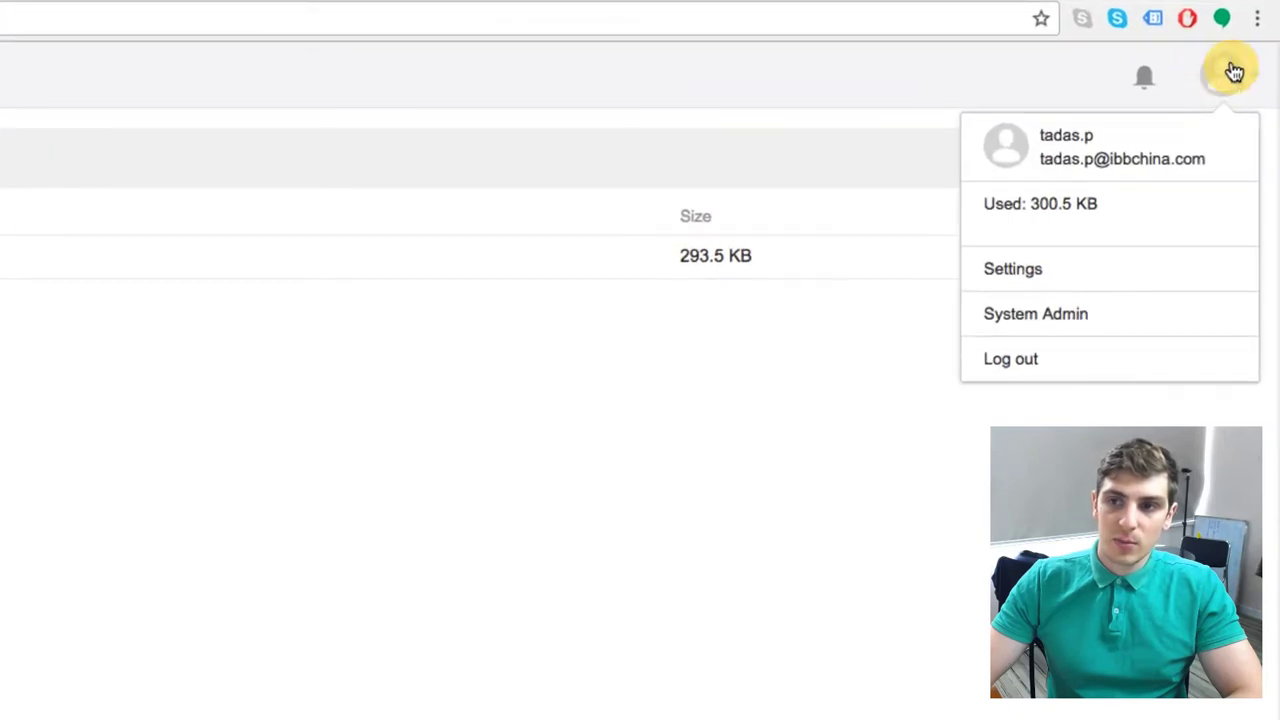
pyautogui.click(1050, 318)
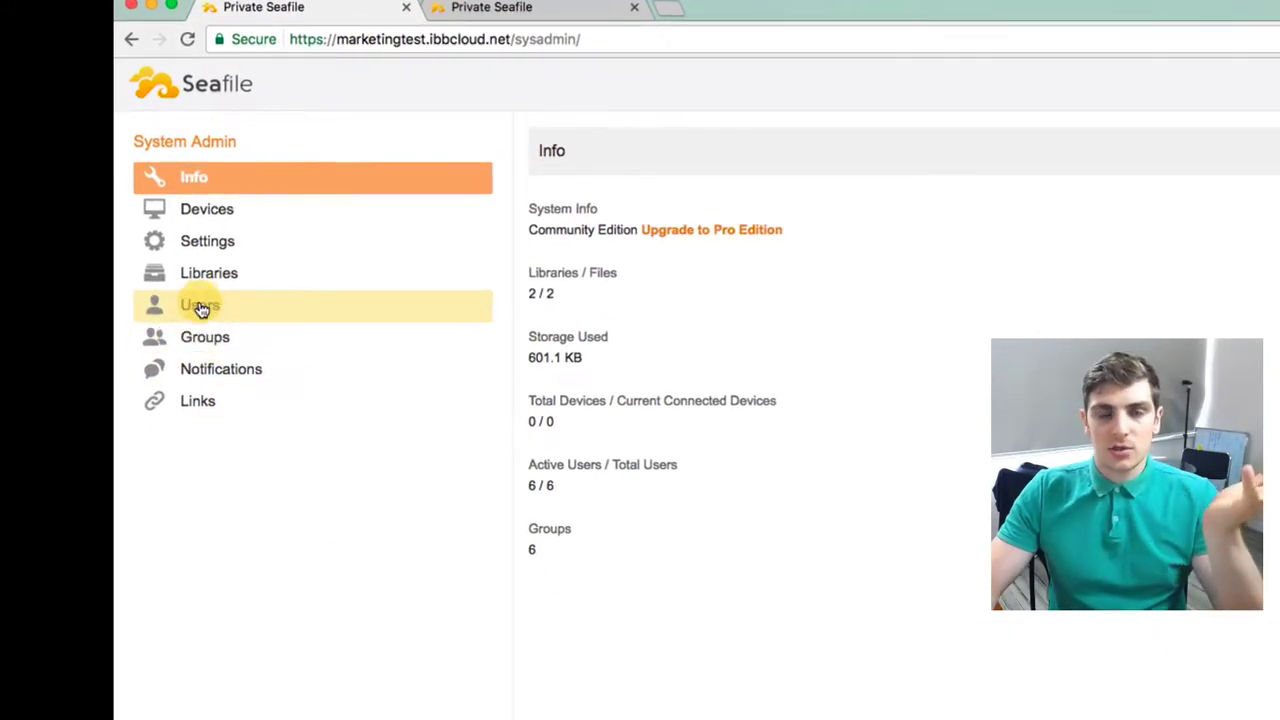
pyautogui.click(201, 306)
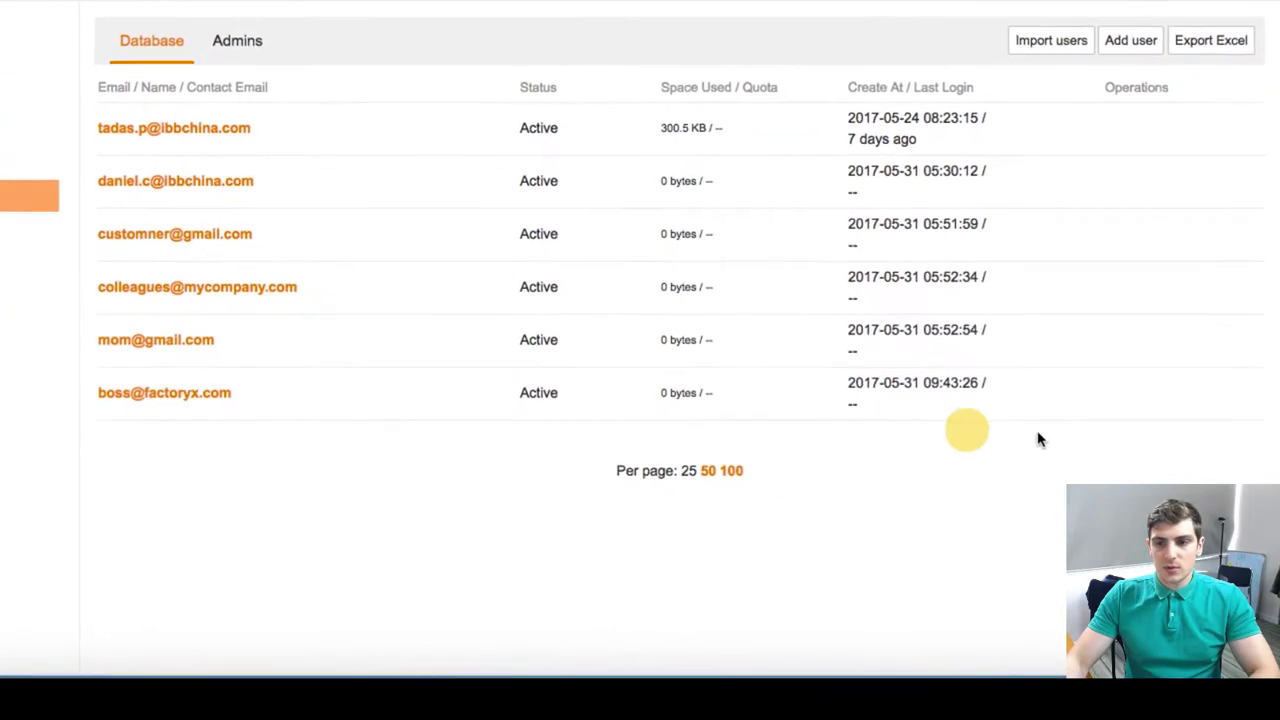
pyautogui.moveTo(1130, 401)
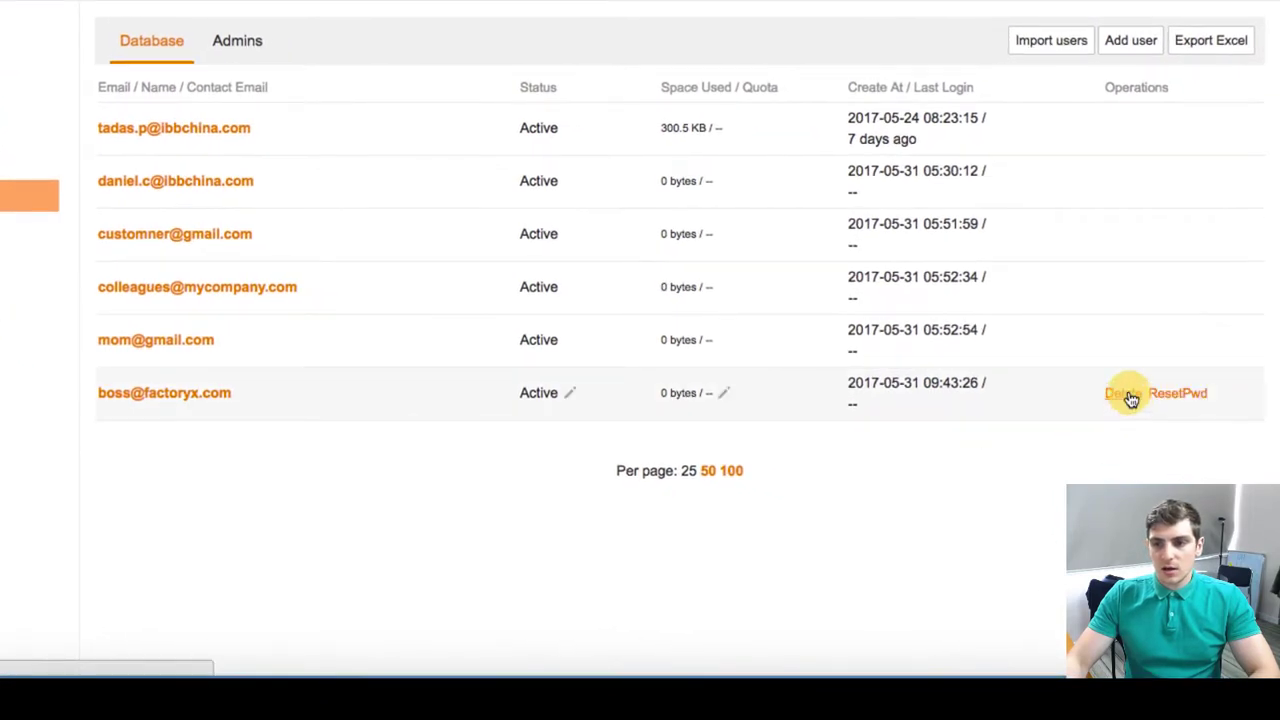
pyautogui.click(1124, 394)
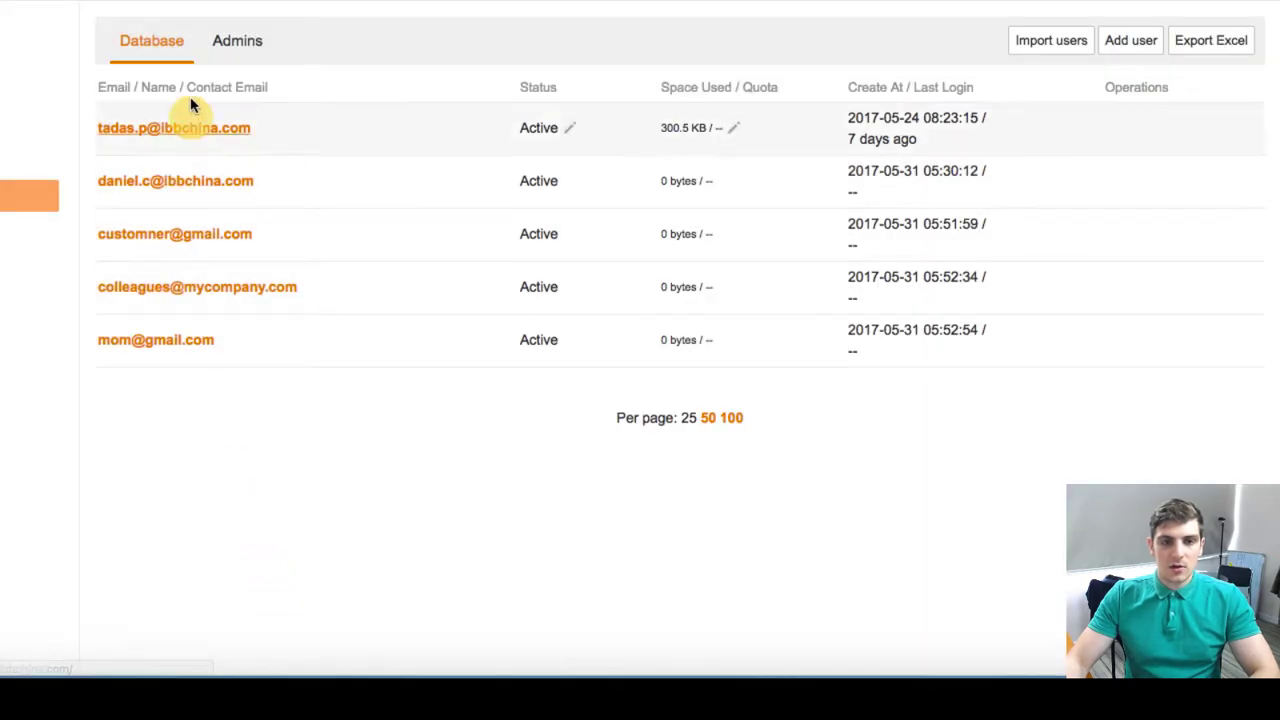
pyautogui.click(249, 58)
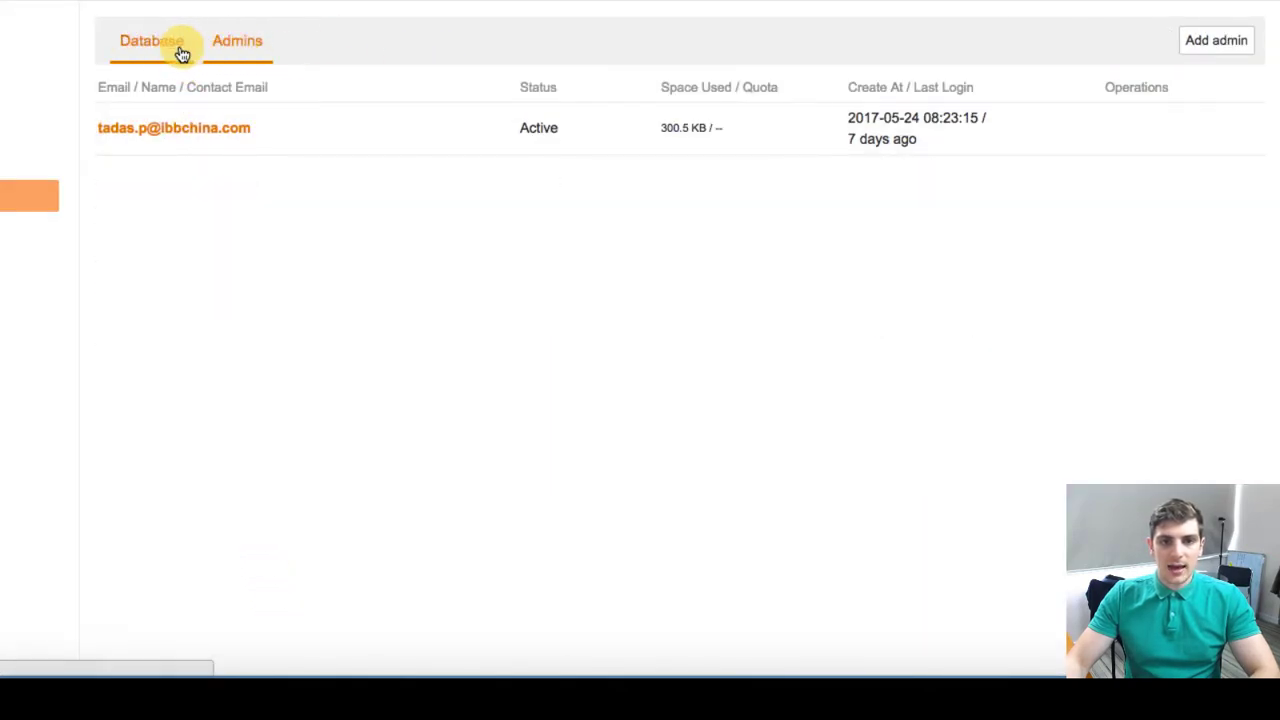
pyautogui.click(157, 60)
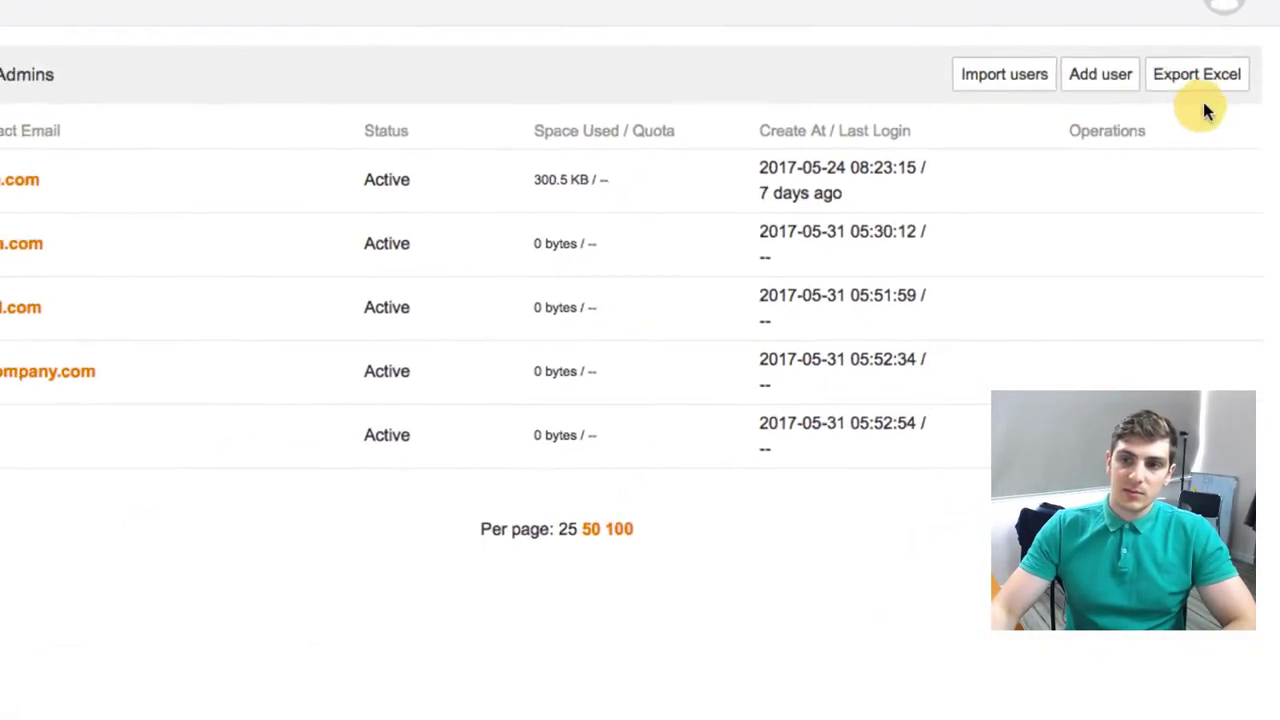
# Step: Add a user with the boss account's e-mail and an automatically generated password, leaving name and department blank
pyautogui.click(1096, 84)
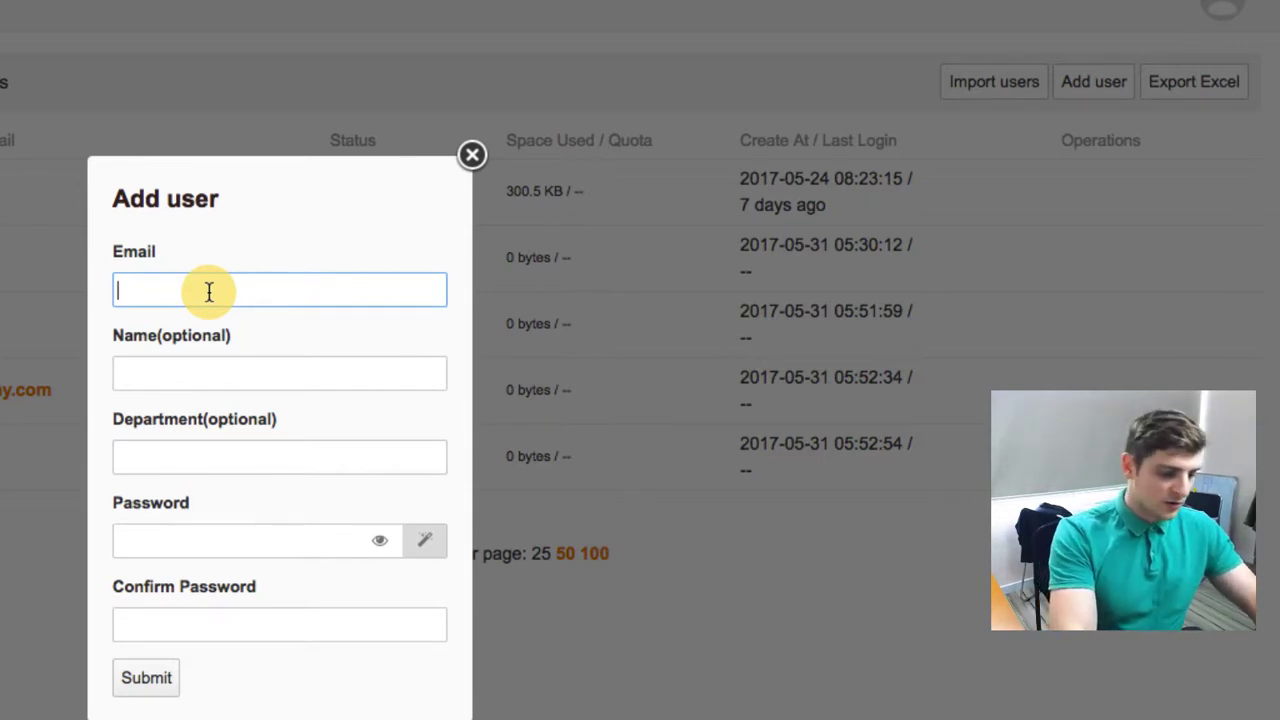
pyautogui.write('bo')
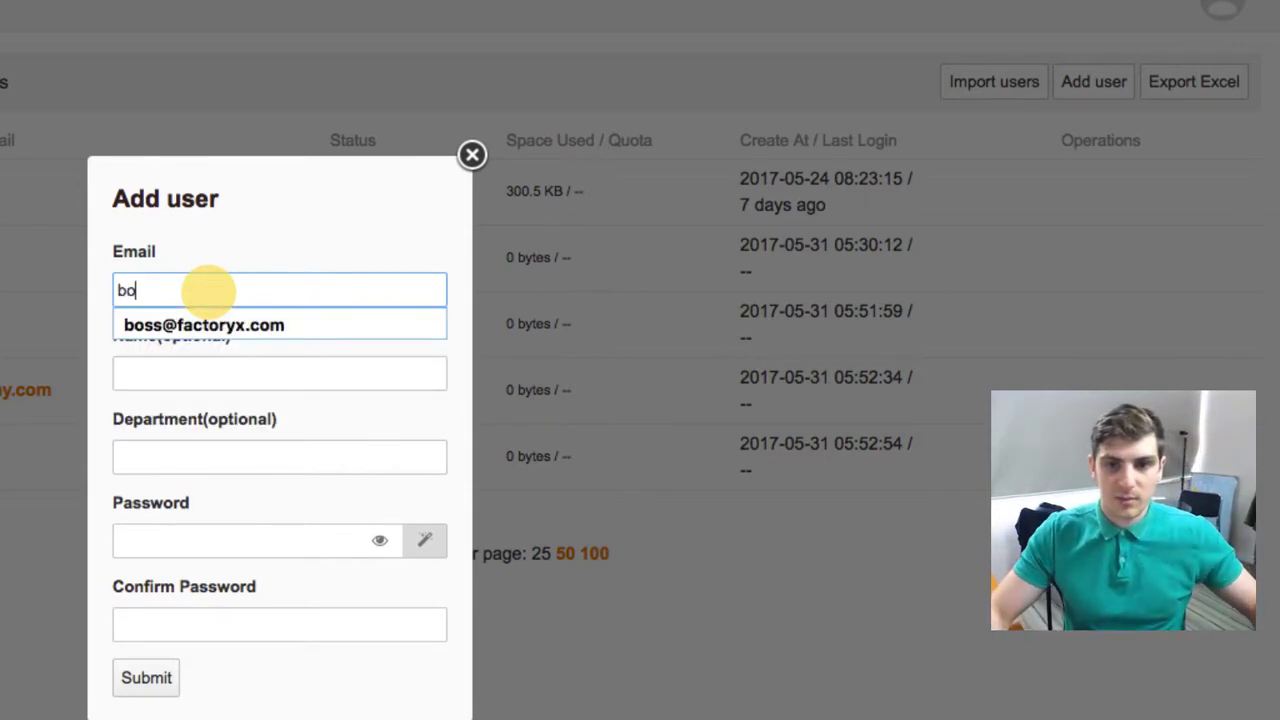
pyautogui.click(214, 325)
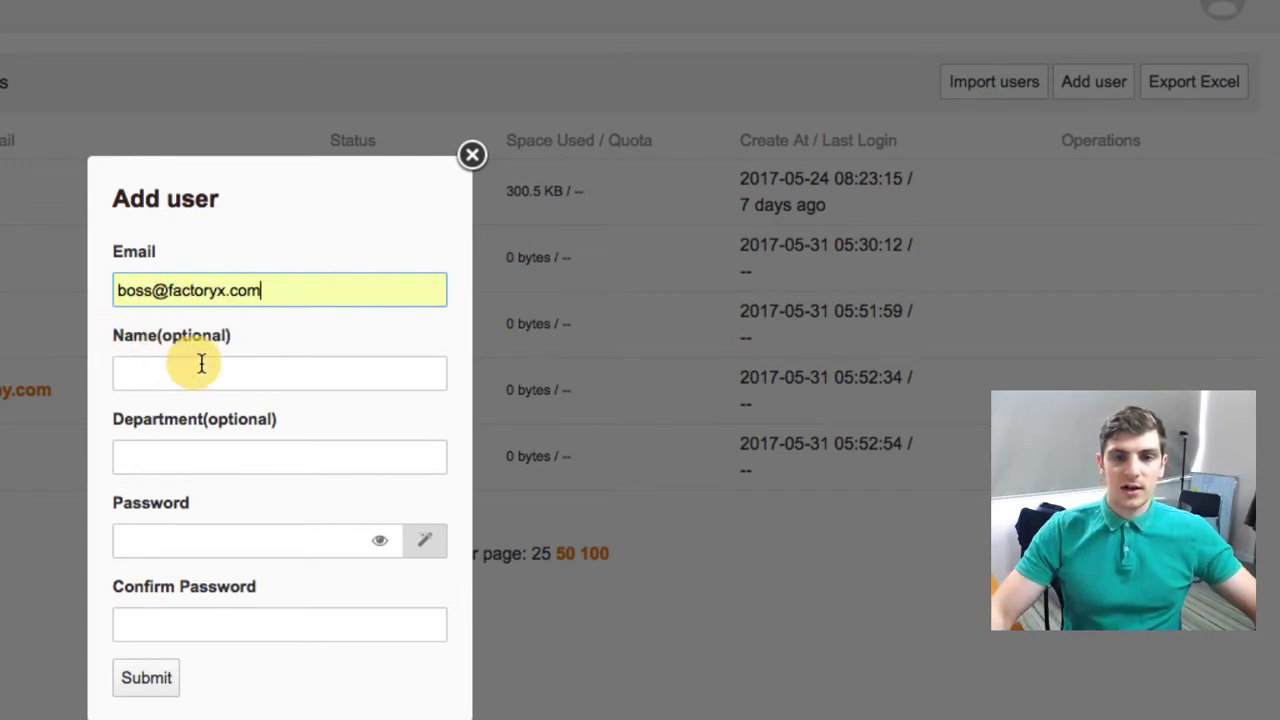
pyautogui.click(251, 369)
pyautogui.click(250, 457)
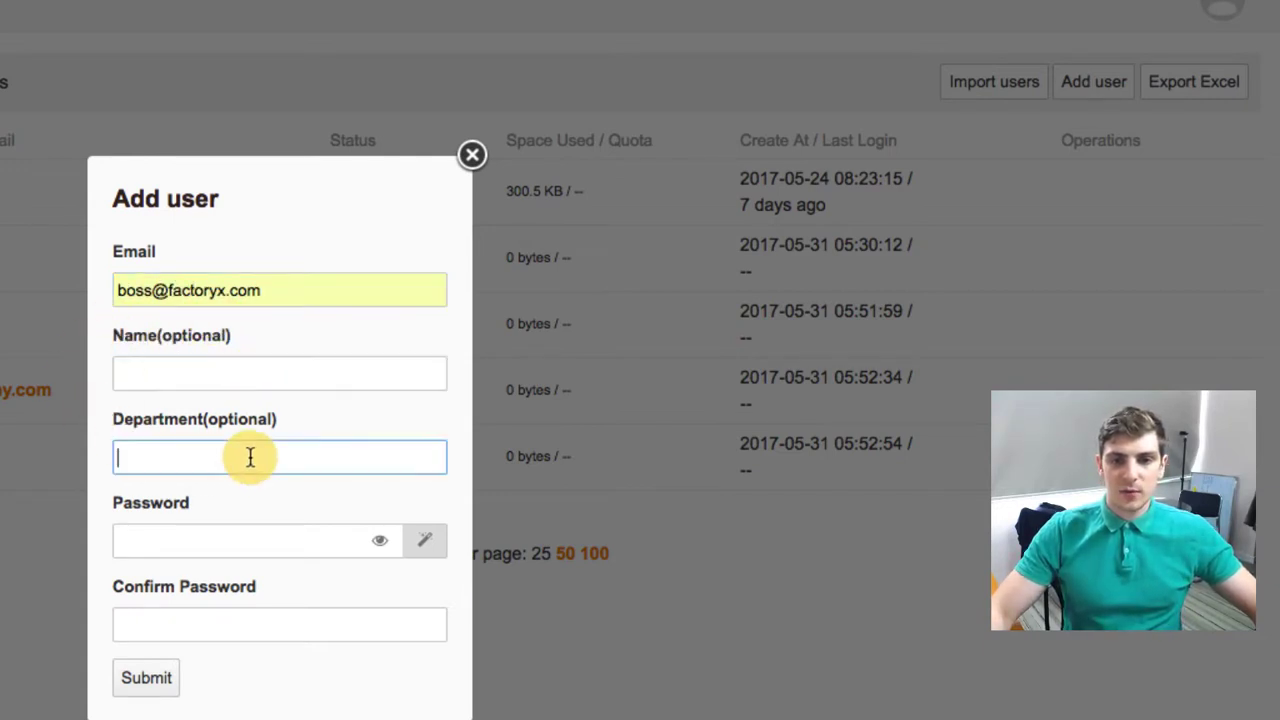
pyautogui.click(450, 421)
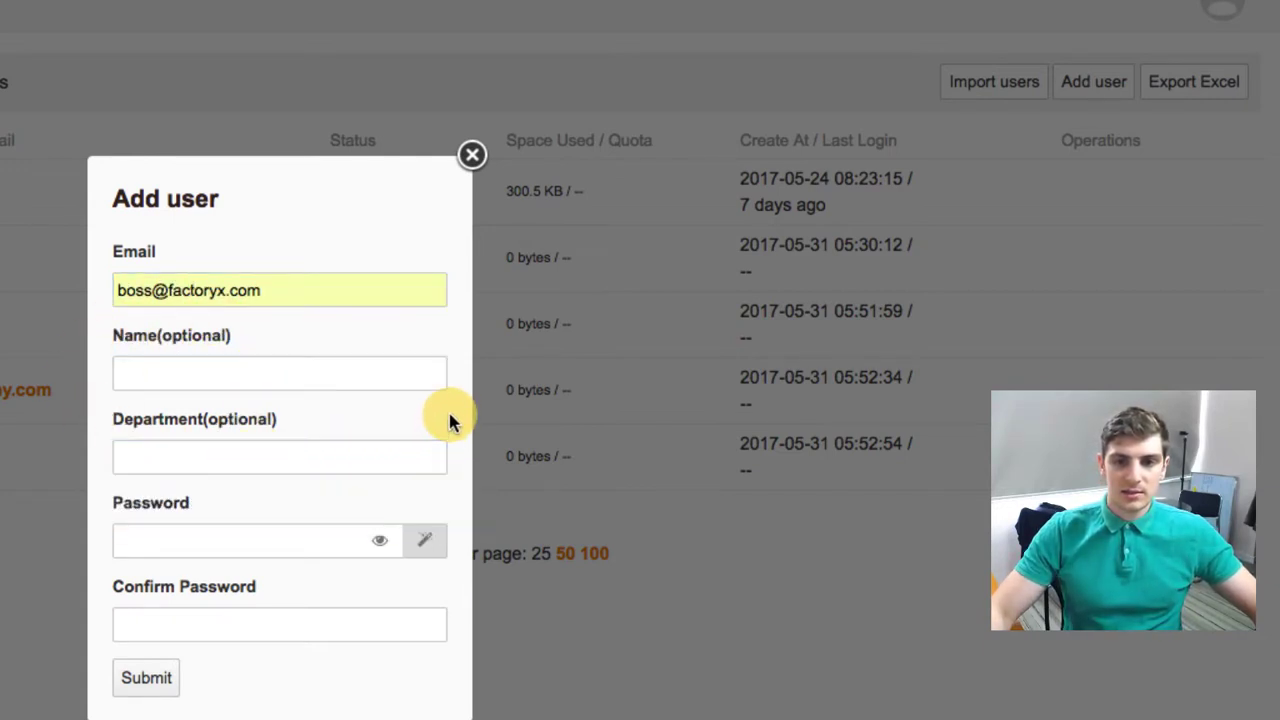
pyautogui.click(433, 535)
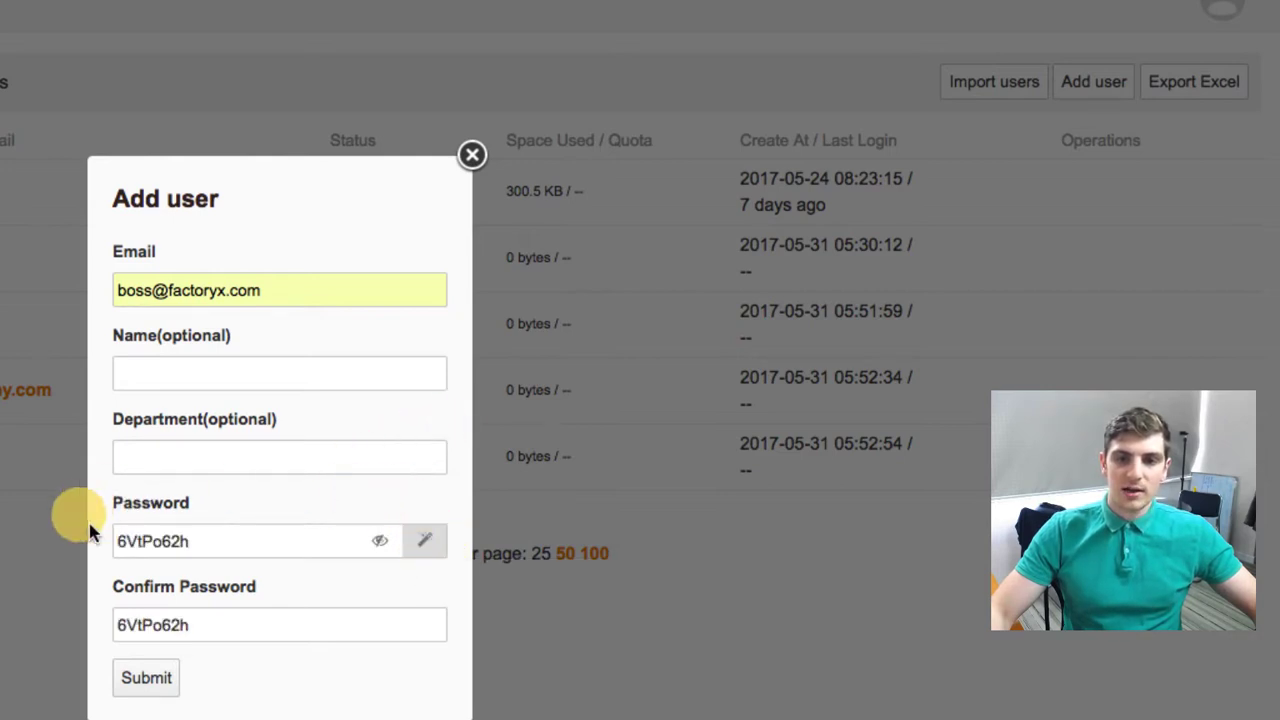
pyautogui.click(147, 679)
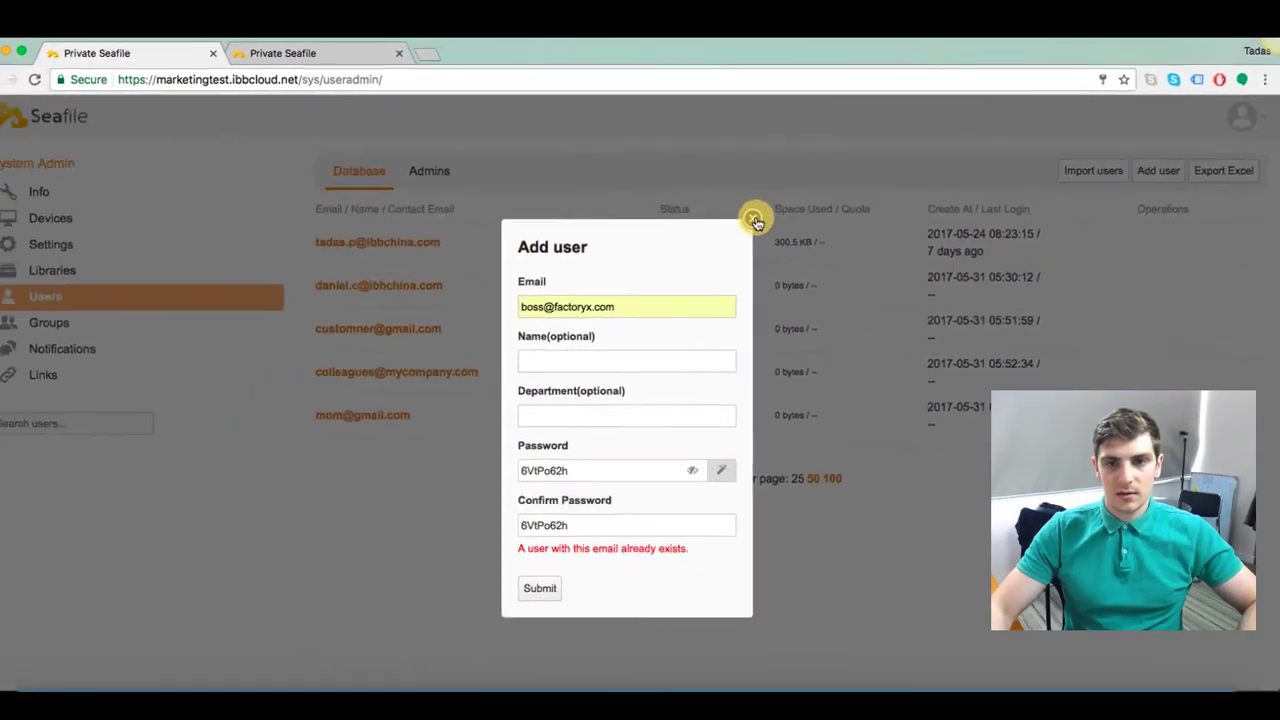
pyautogui.click(551, 174)
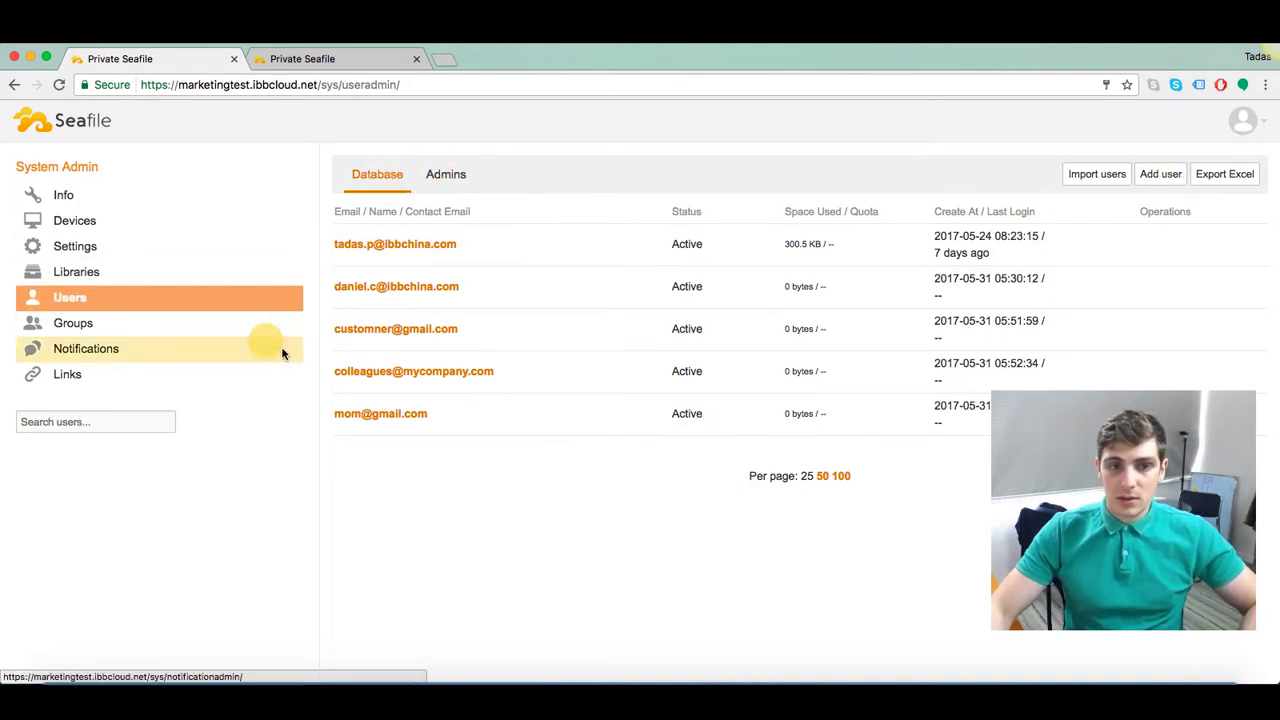
# Step: Create a new group named Factory X and assign the administrator's own account as its owner
pyautogui.click(450, 180)
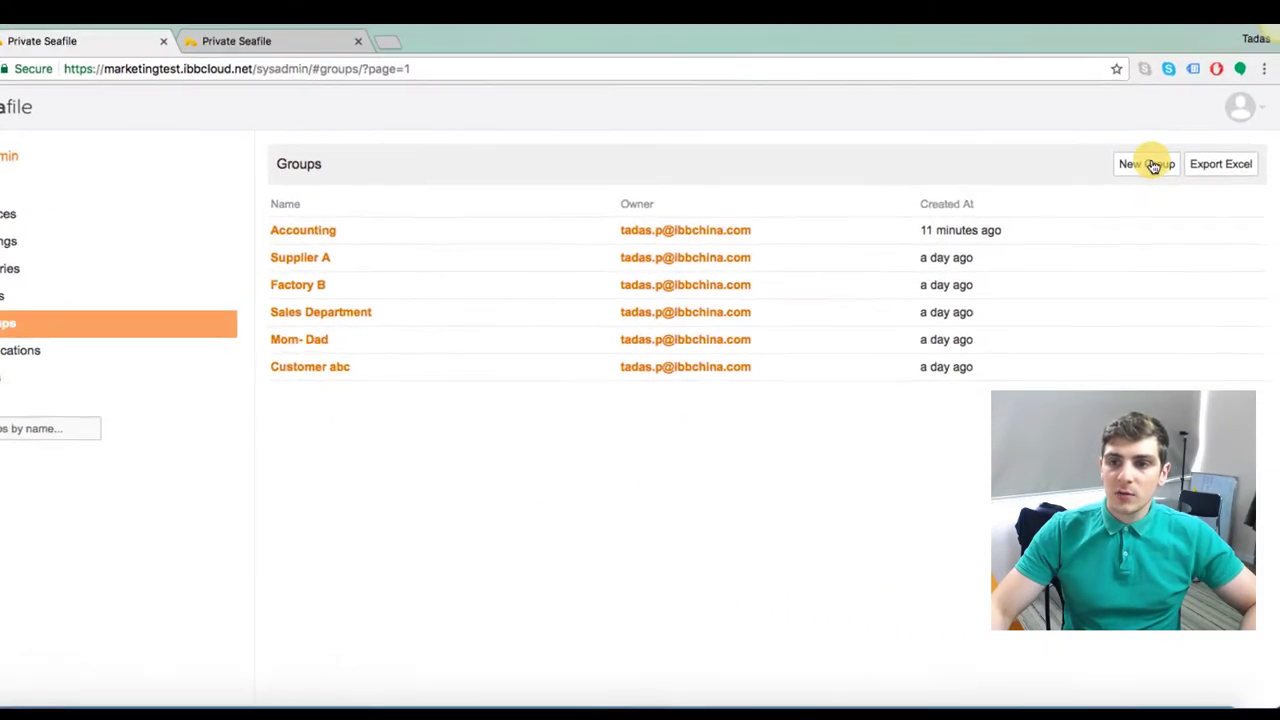
pyautogui.click(1127, 147)
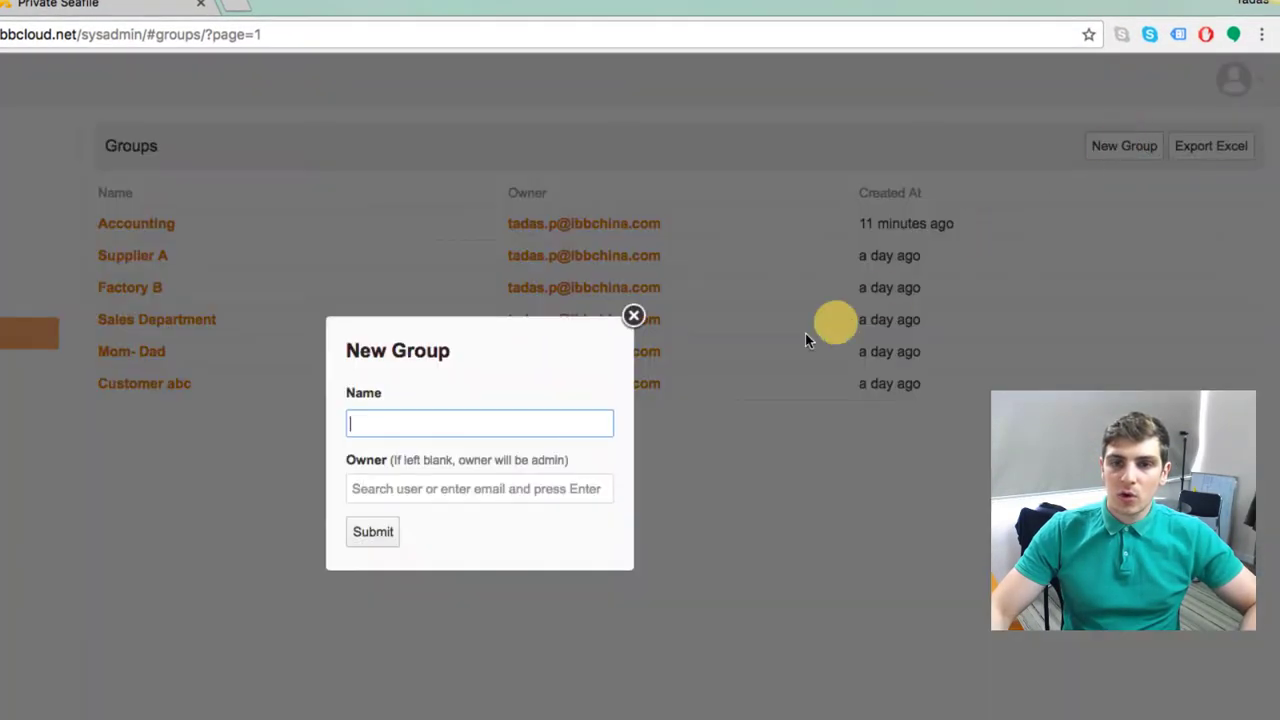
pyautogui.click(476, 416)
pyautogui.click(446, 456)
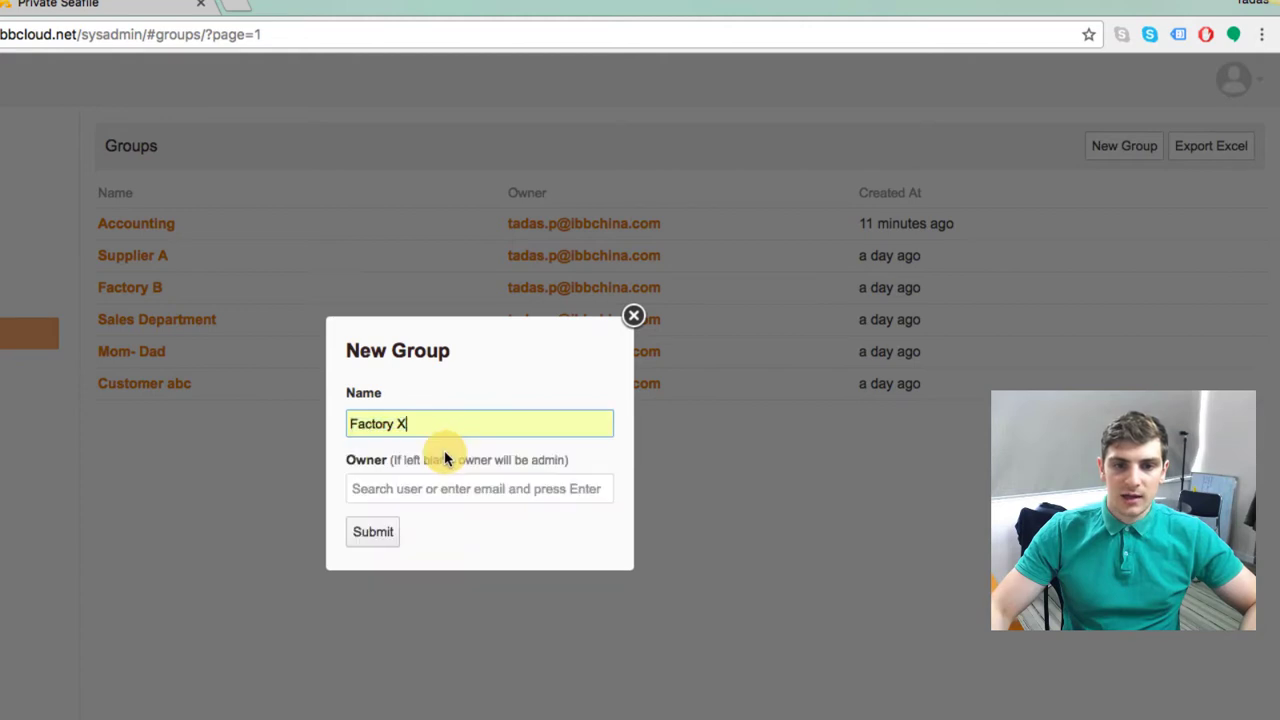
pyautogui.click(410, 494)
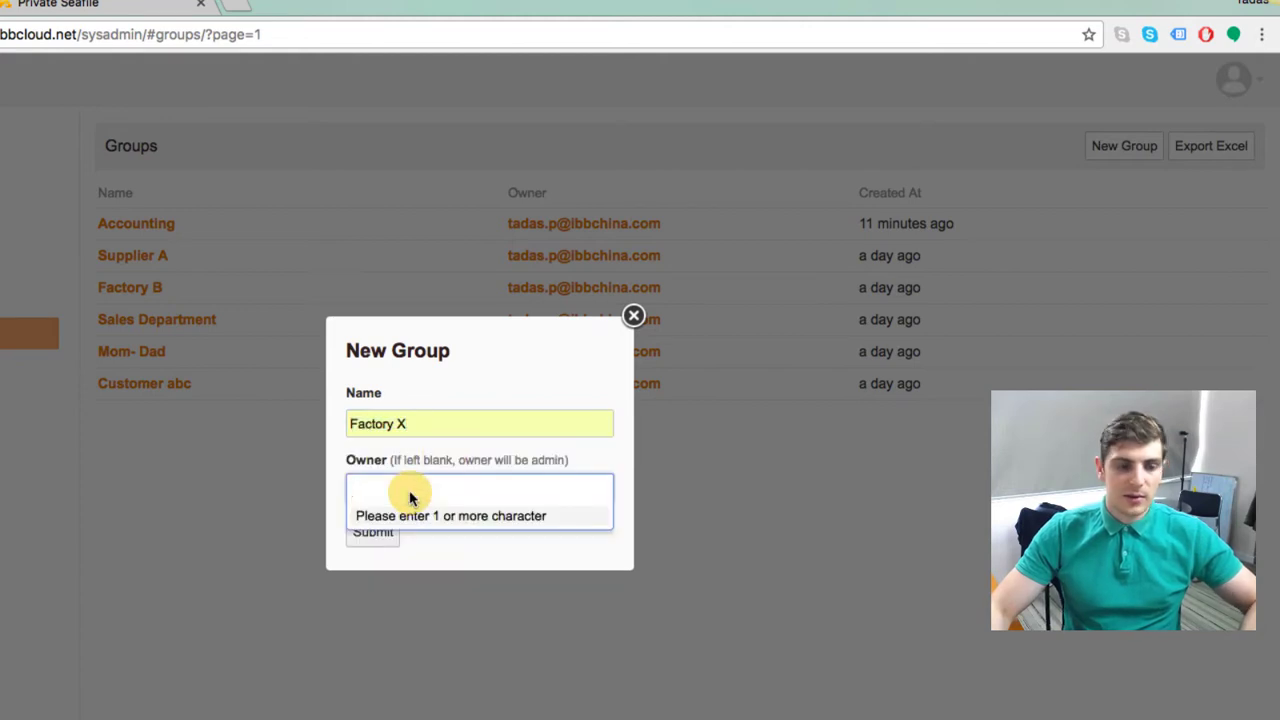
pyautogui.write('t')
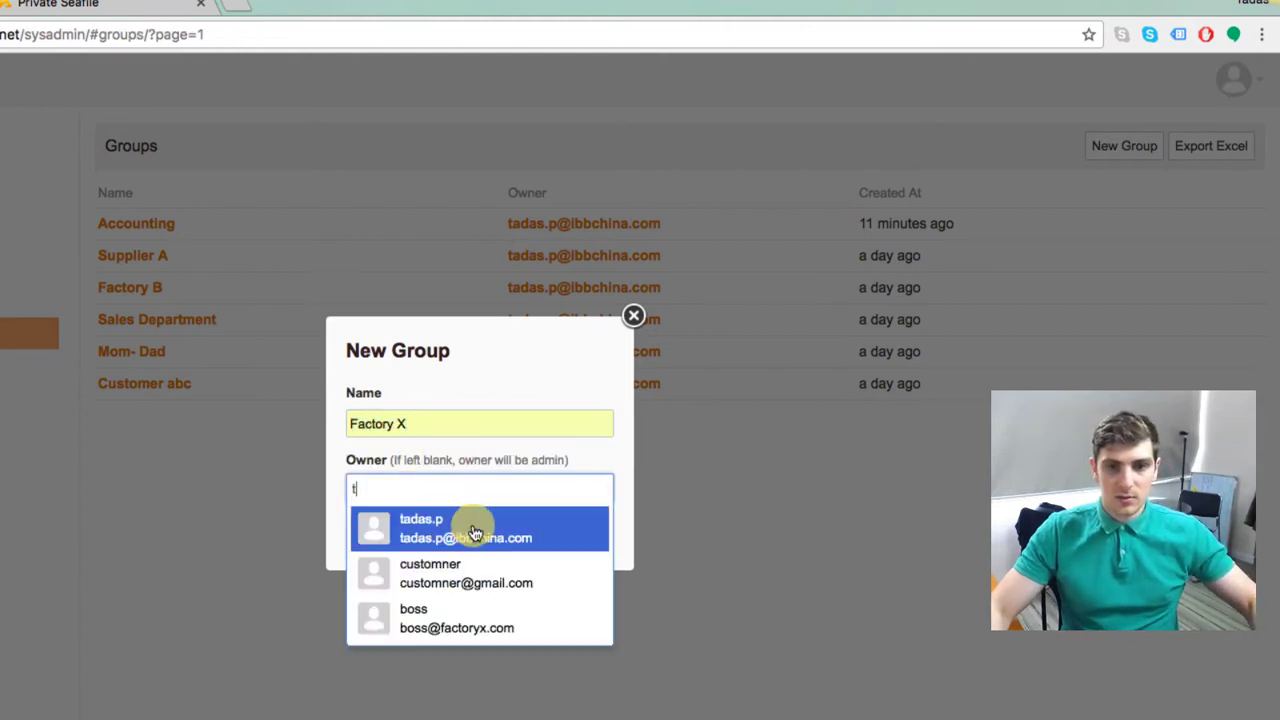
pyautogui.click(475, 530)
pyautogui.click(384, 535)
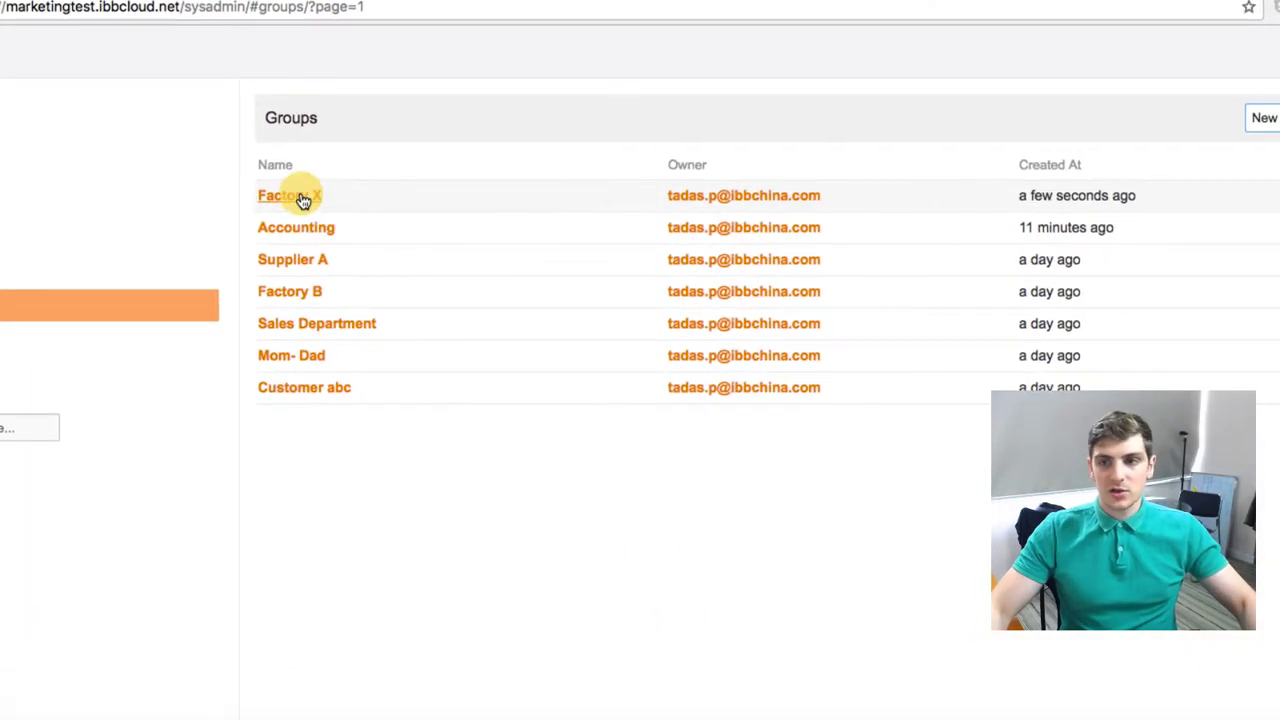
# Step: Open the Factory X group and look through its members and libraries
pyautogui.click(300, 197)
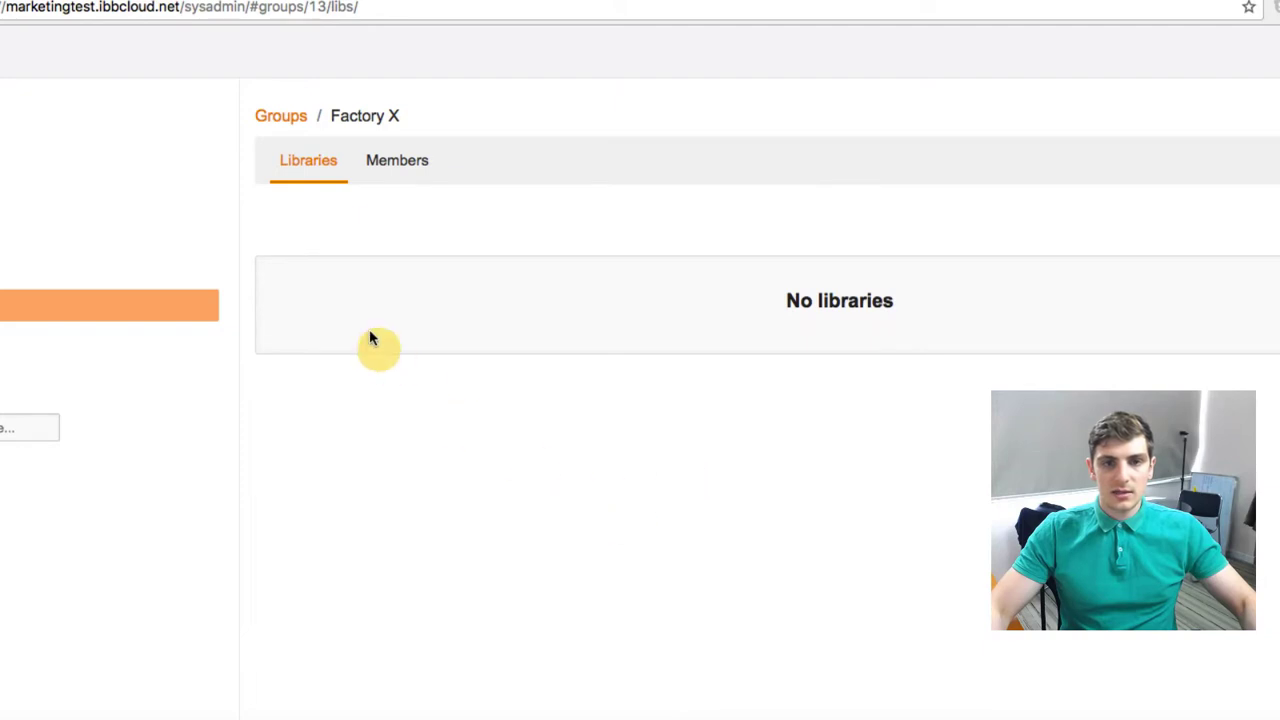
pyautogui.click(396, 165)
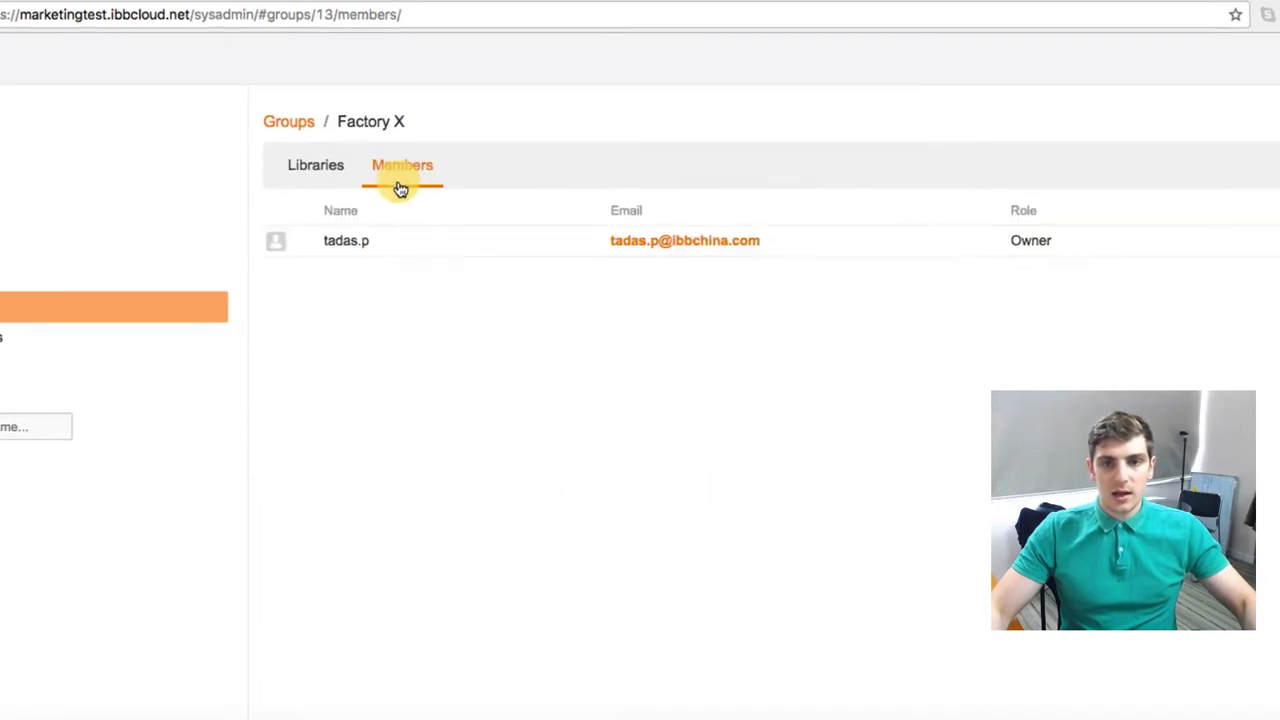
pyautogui.click(374, 199)
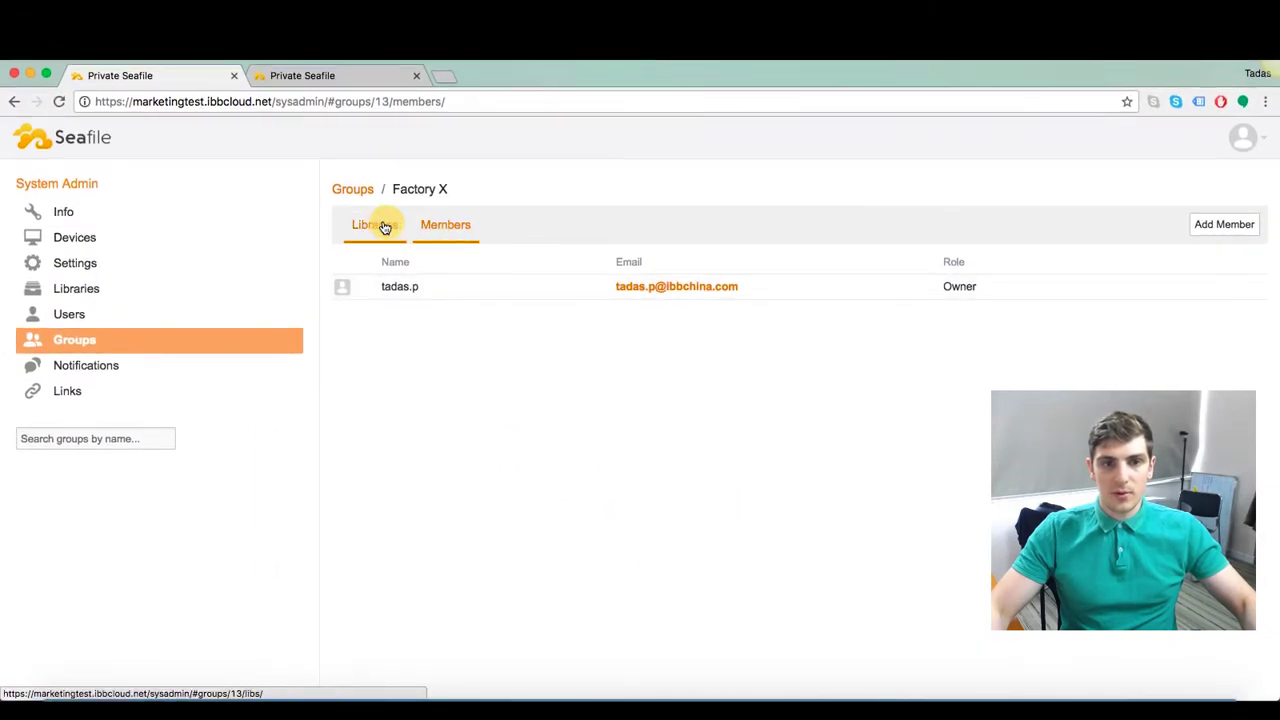
# Step: Add the boss user as a member of the Factory X group
pyautogui.click(447, 226)
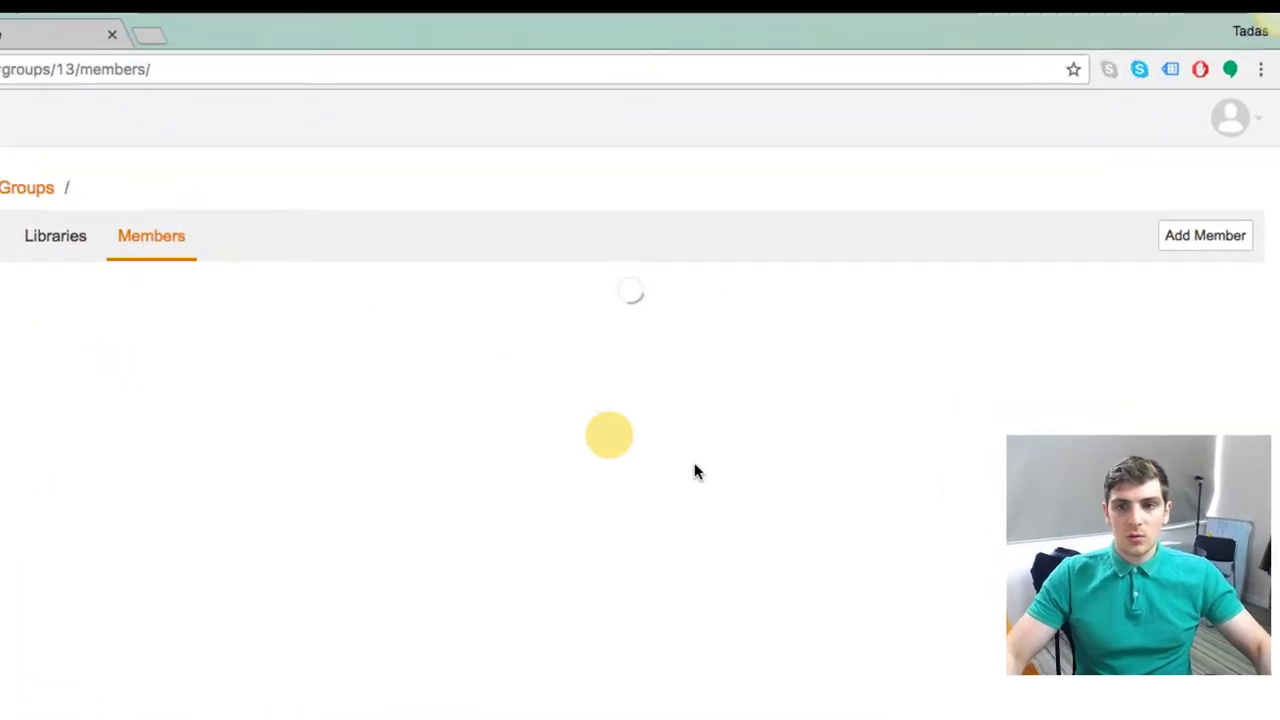
pyautogui.click(1183, 240)
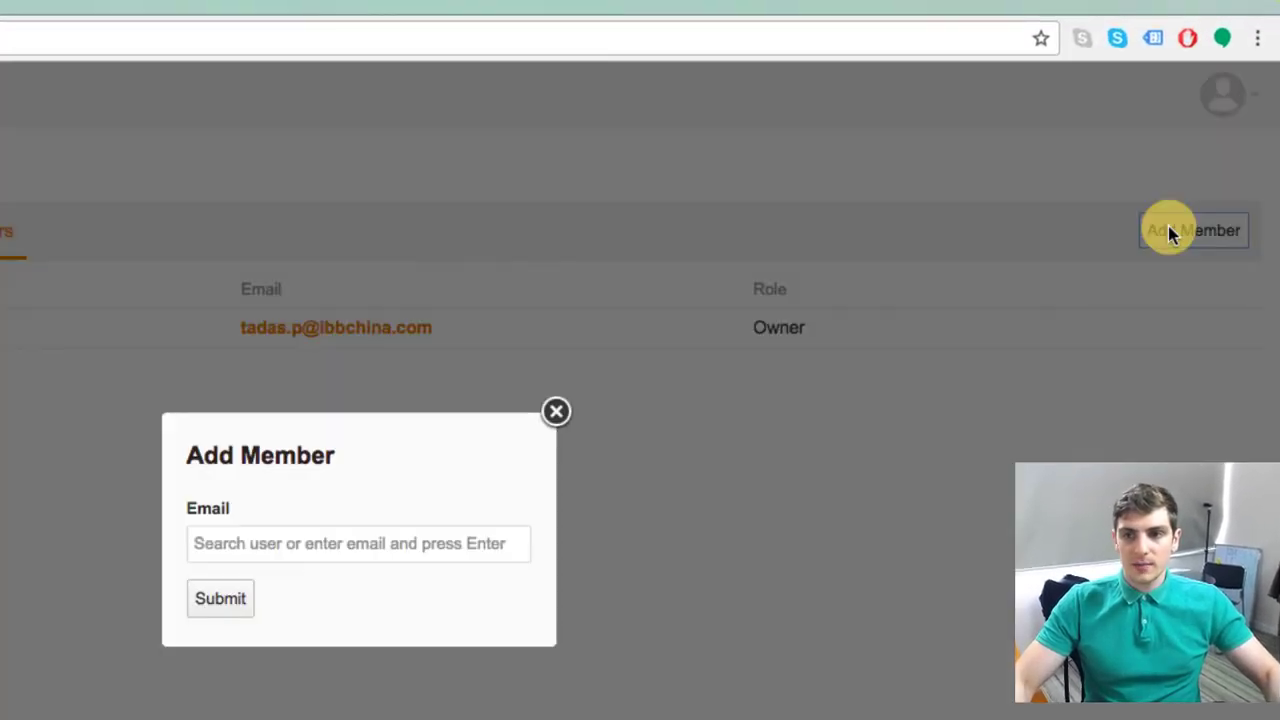
pyautogui.click(410, 554)
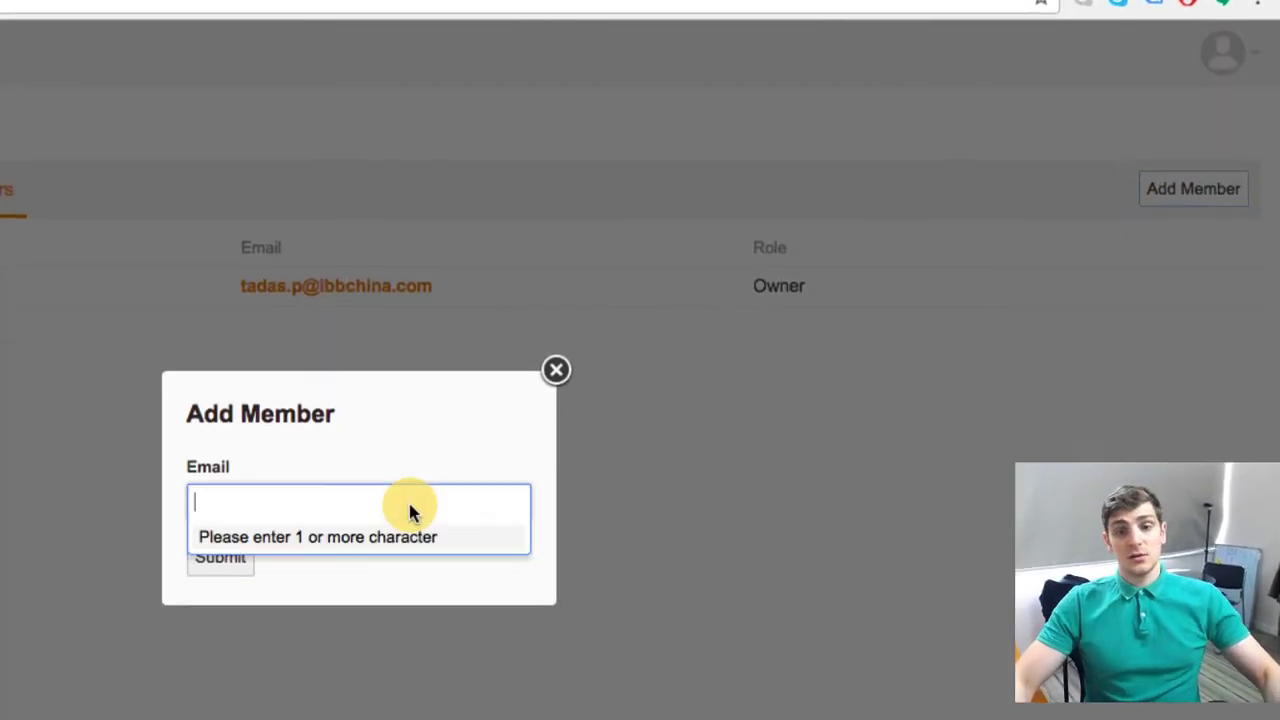
pyautogui.write('b')
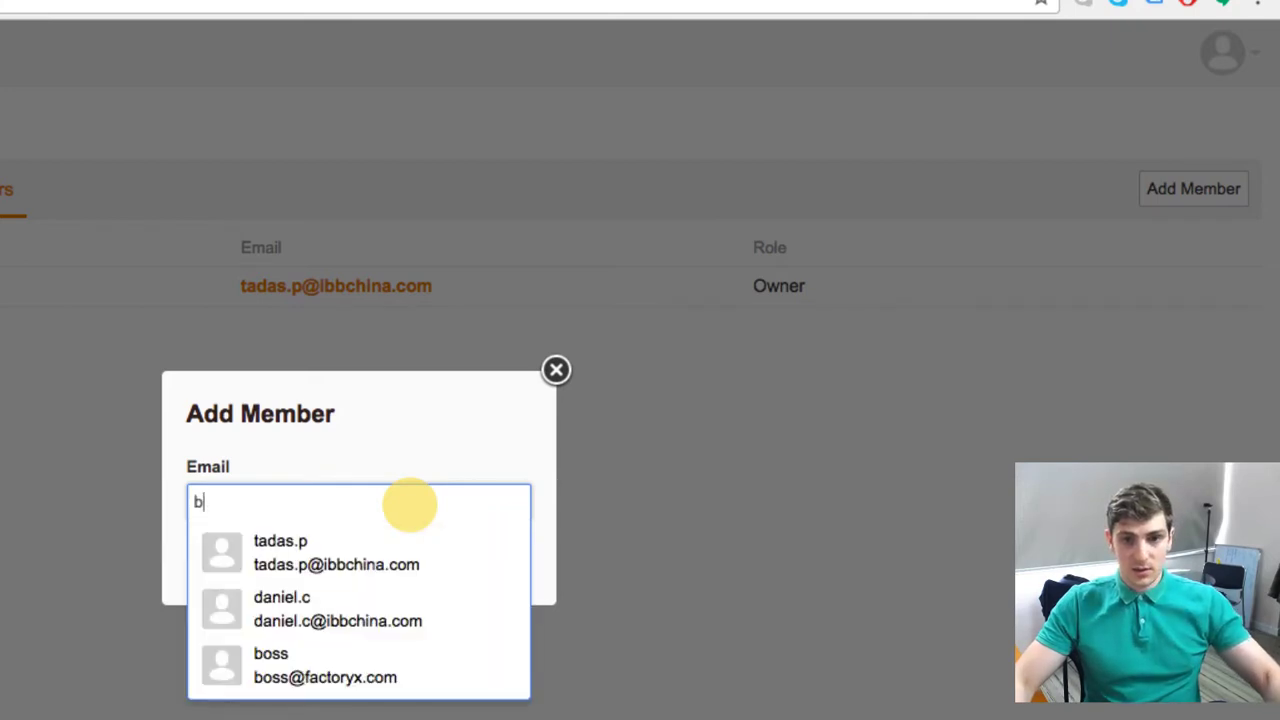
pyautogui.click(386, 670)
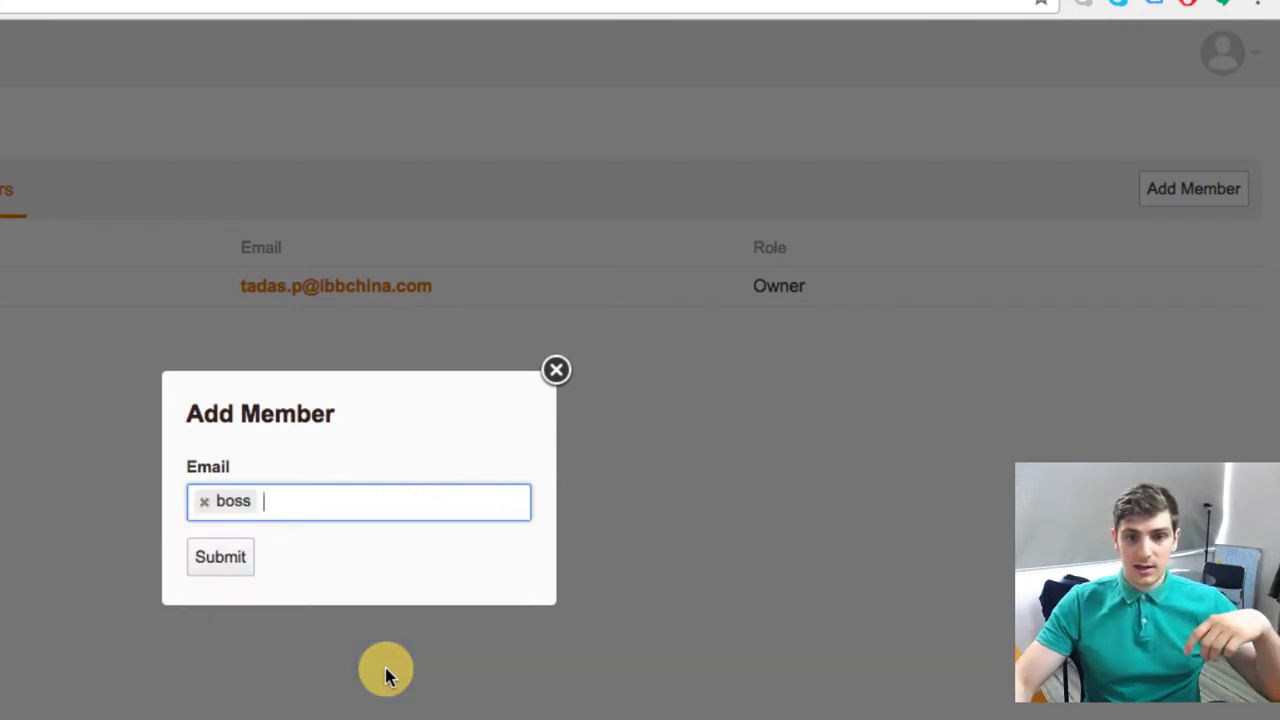
pyautogui.click(236, 567)
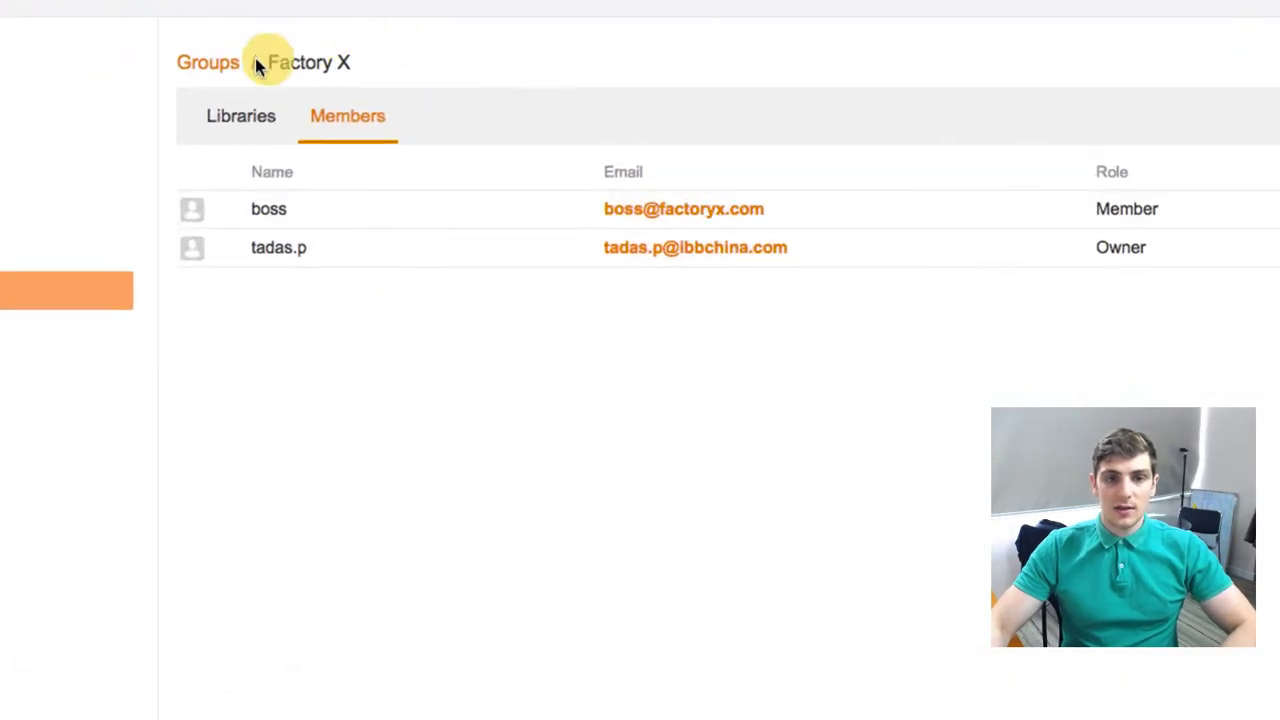
# Step: Set the boss user's role in the Factory X group to Admin and view the group's libraries
pyautogui.moveTo(281, 58); pyautogui.dragTo(450, 58)
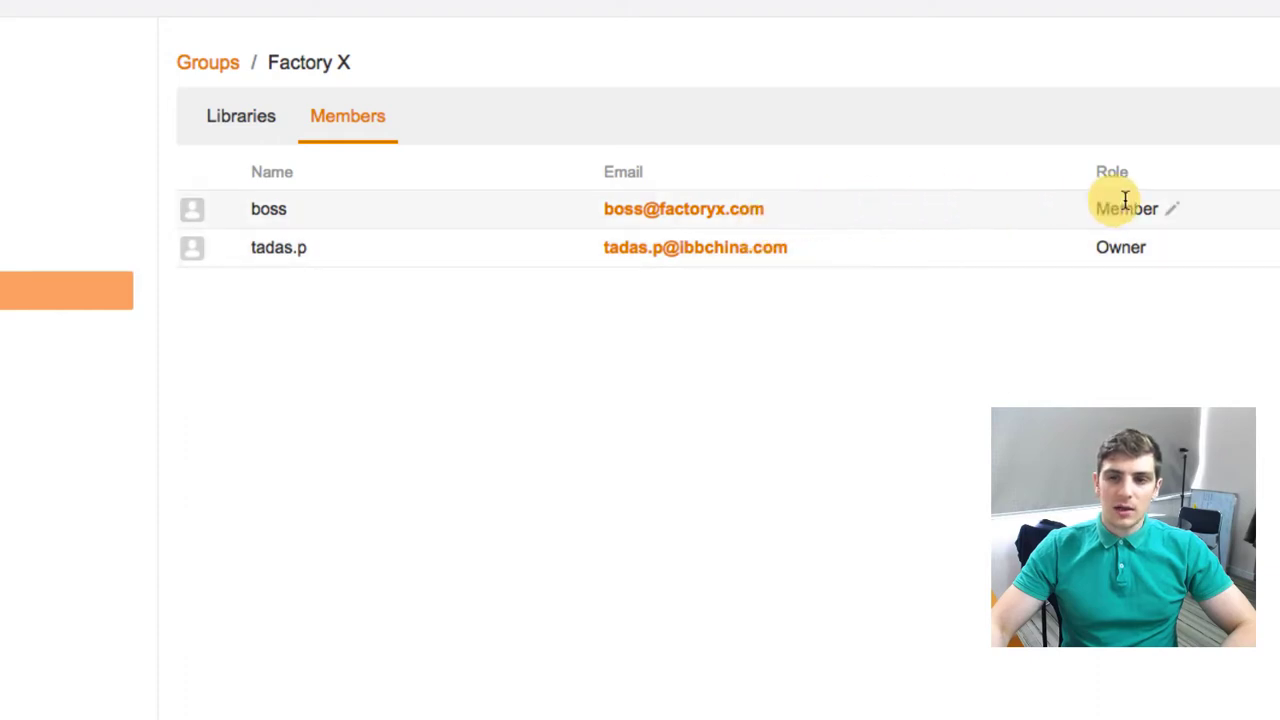
pyautogui.click(1177, 211)
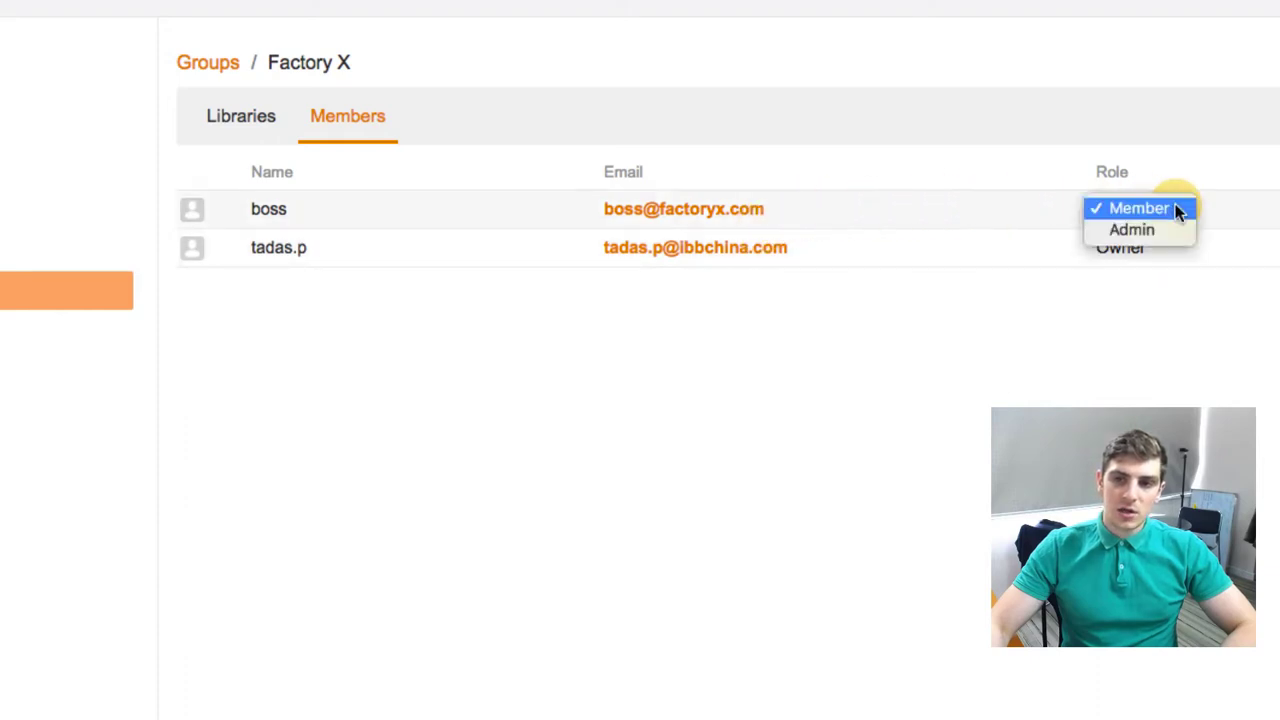
pyautogui.click(1160, 230)
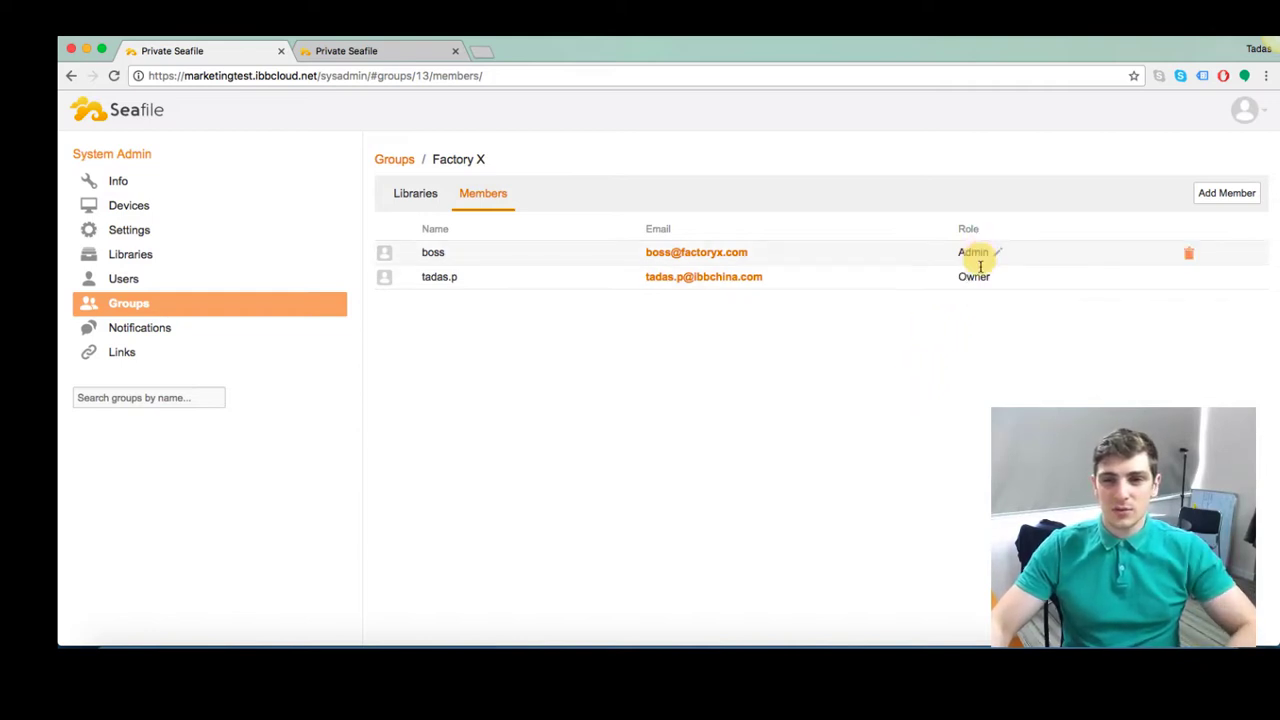
pyautogui.moveTo(971, 254)
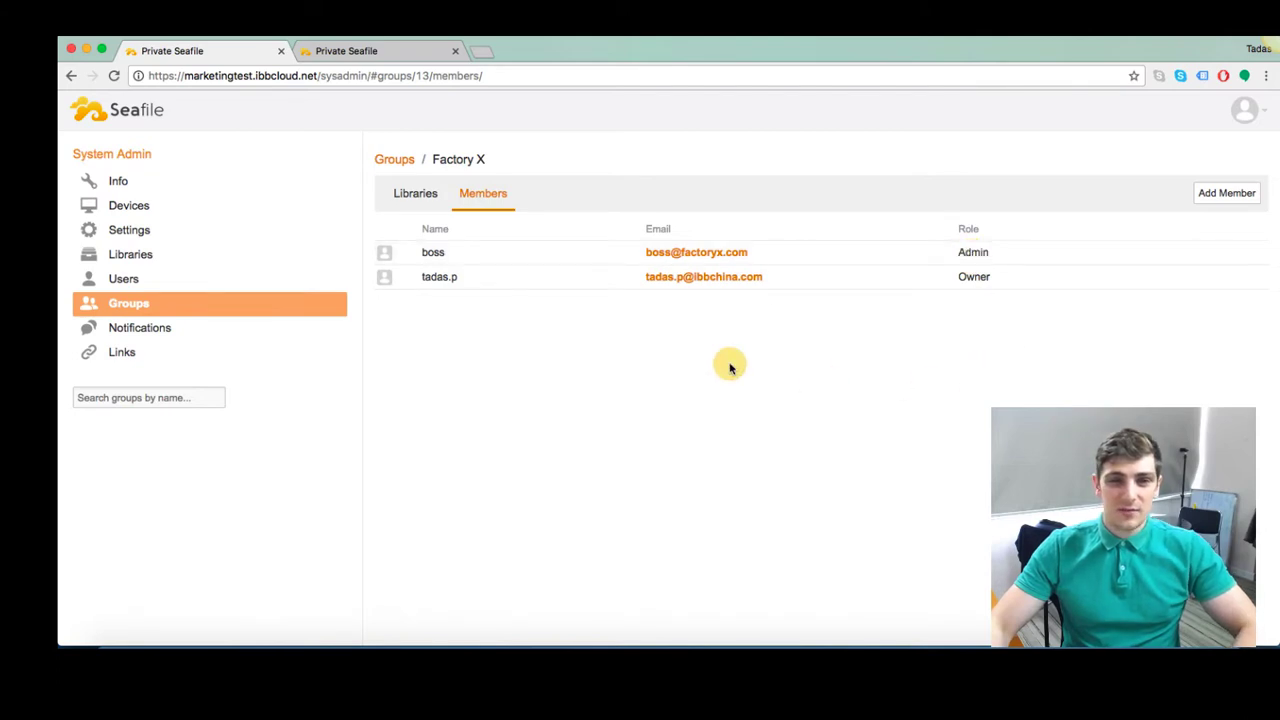
pyautogui.click(415, 196)
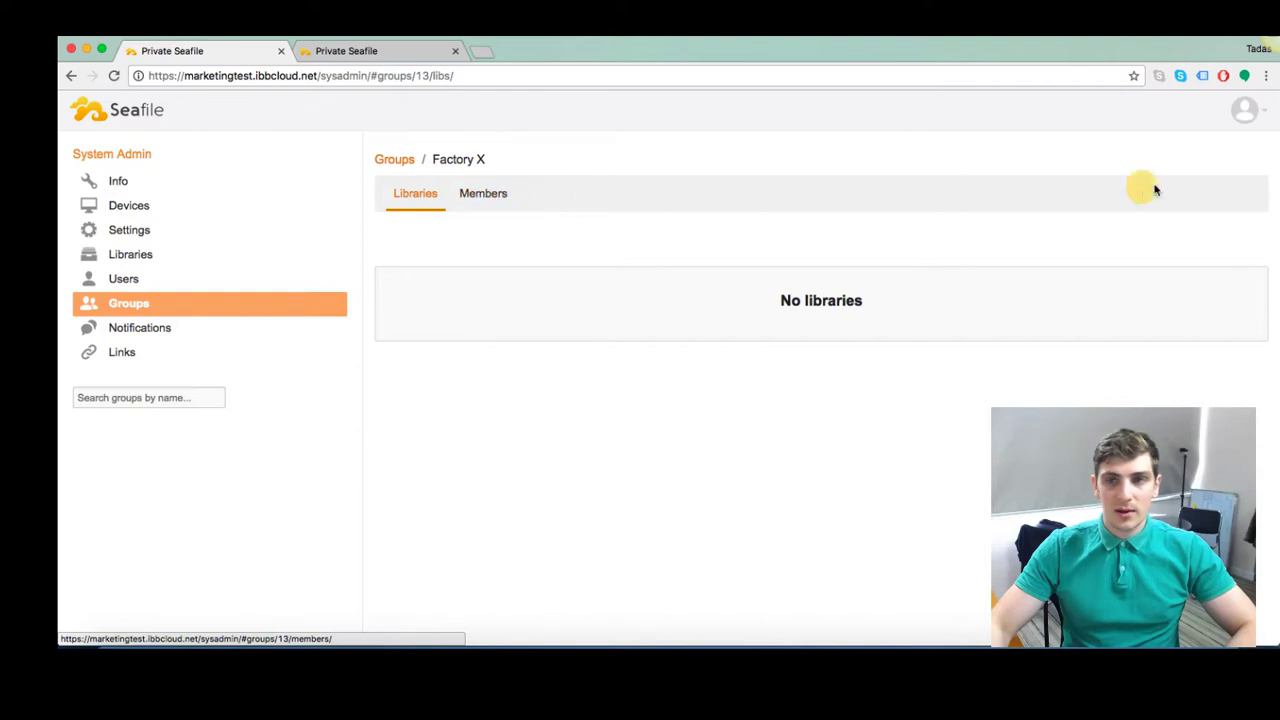
# Step: Exit the admin panel and open the Factory X group from the groups shared with the account
pyautogui.click(1244, 112)
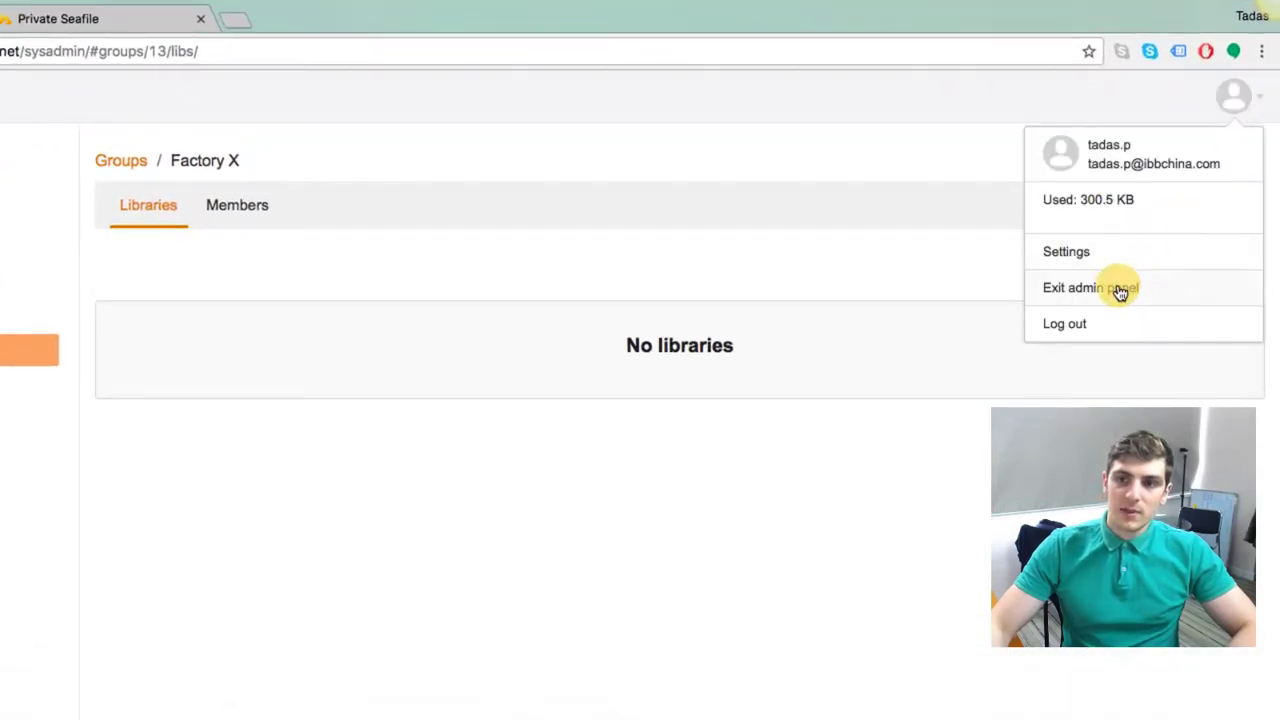
pyautogui.click(1120, 289)
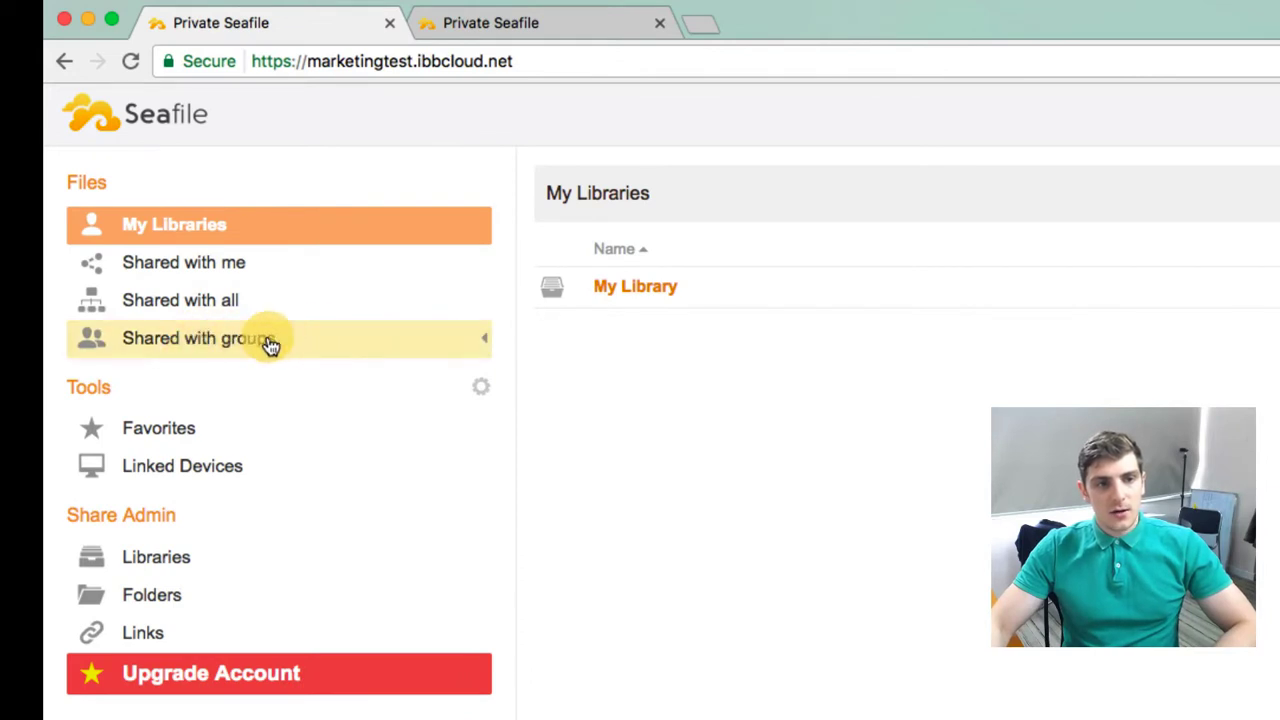
pyautogui.click(485, 341)
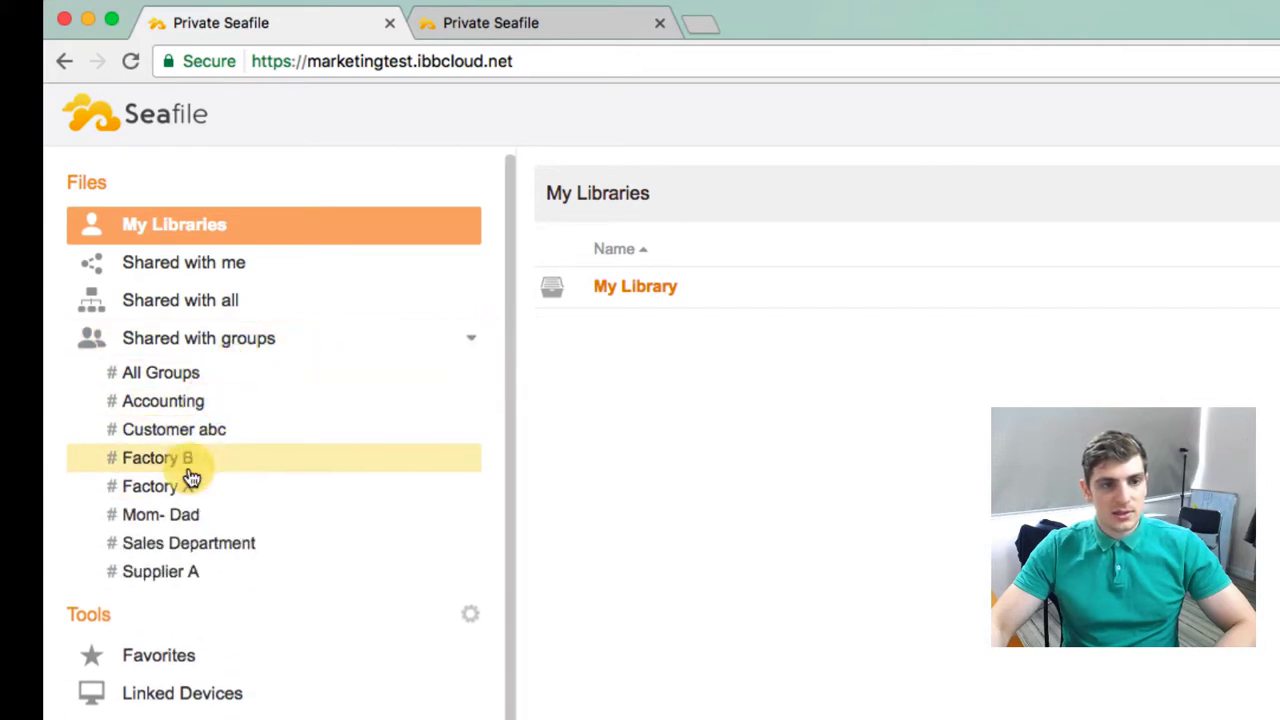
pyautogui.click(155, 494)
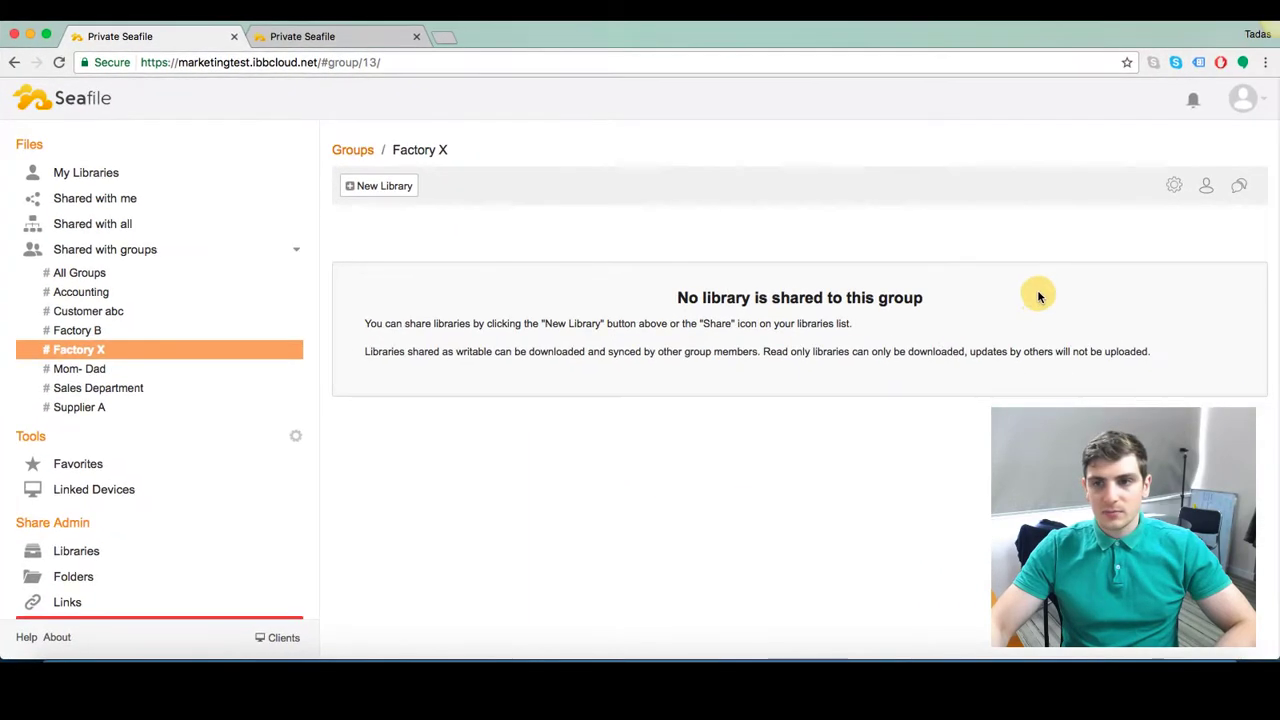
# Step: Create an encrypted library named Customer files in the Factory X group, entering and repeating the library password
pyautogui.click(381, 188)
pyautogui.click(569, 300)
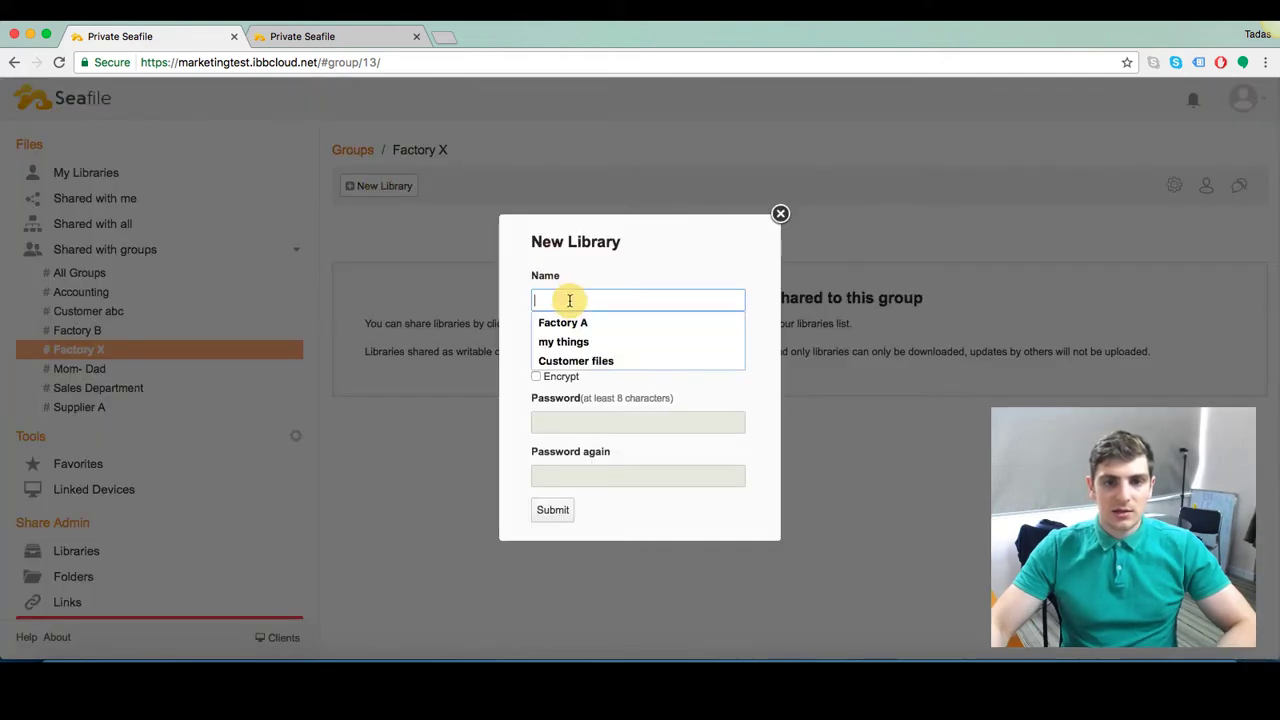
pyautogui.click(614, 358)
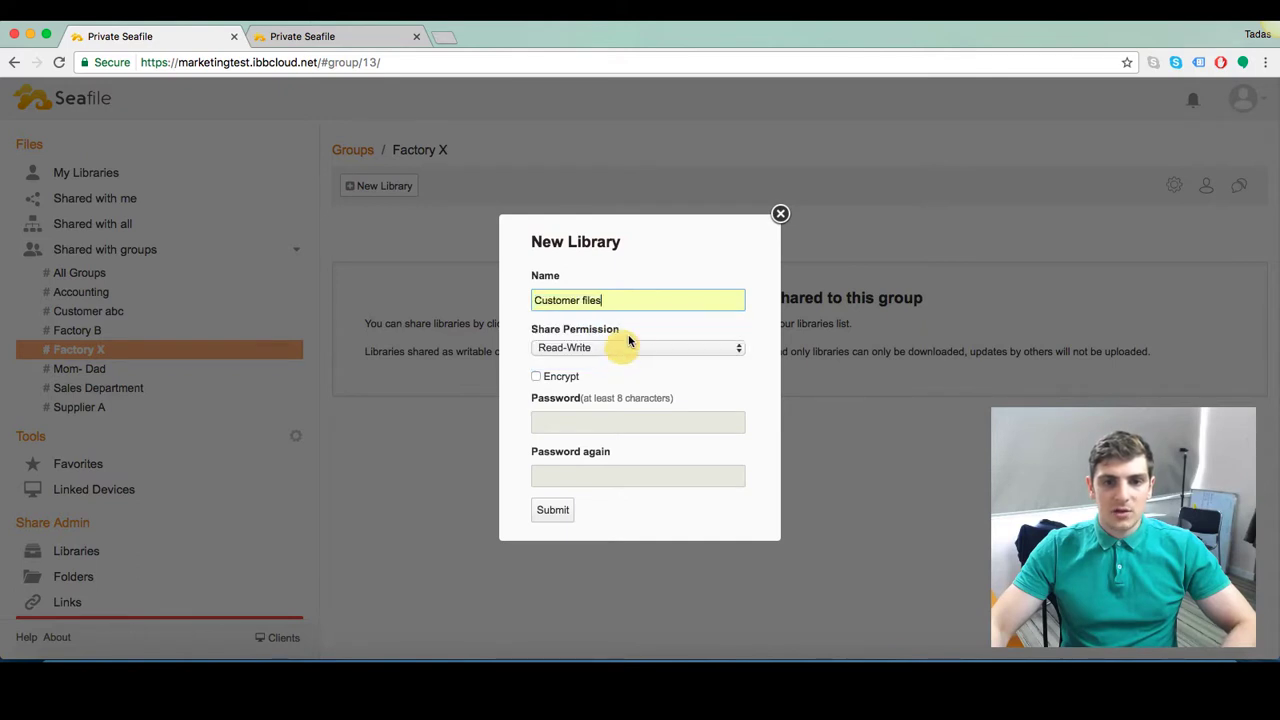
pyautogui.click(550, 378)
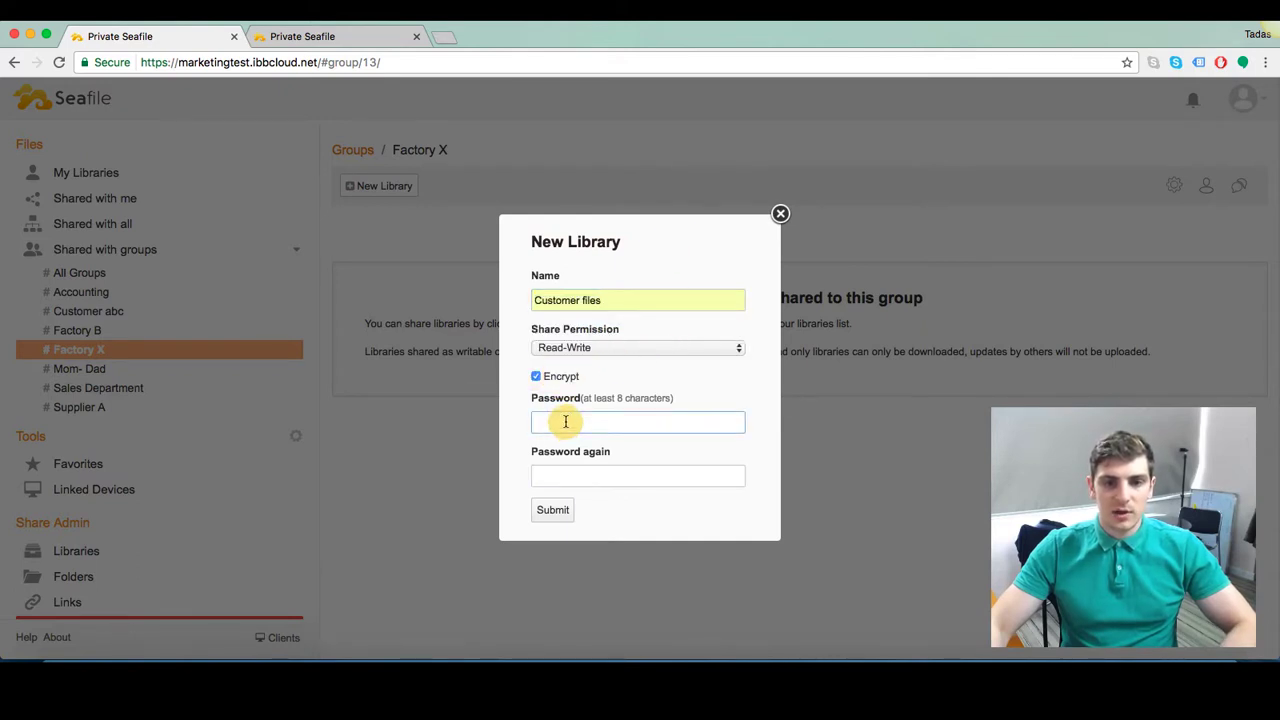
pyautogui.write('••••')
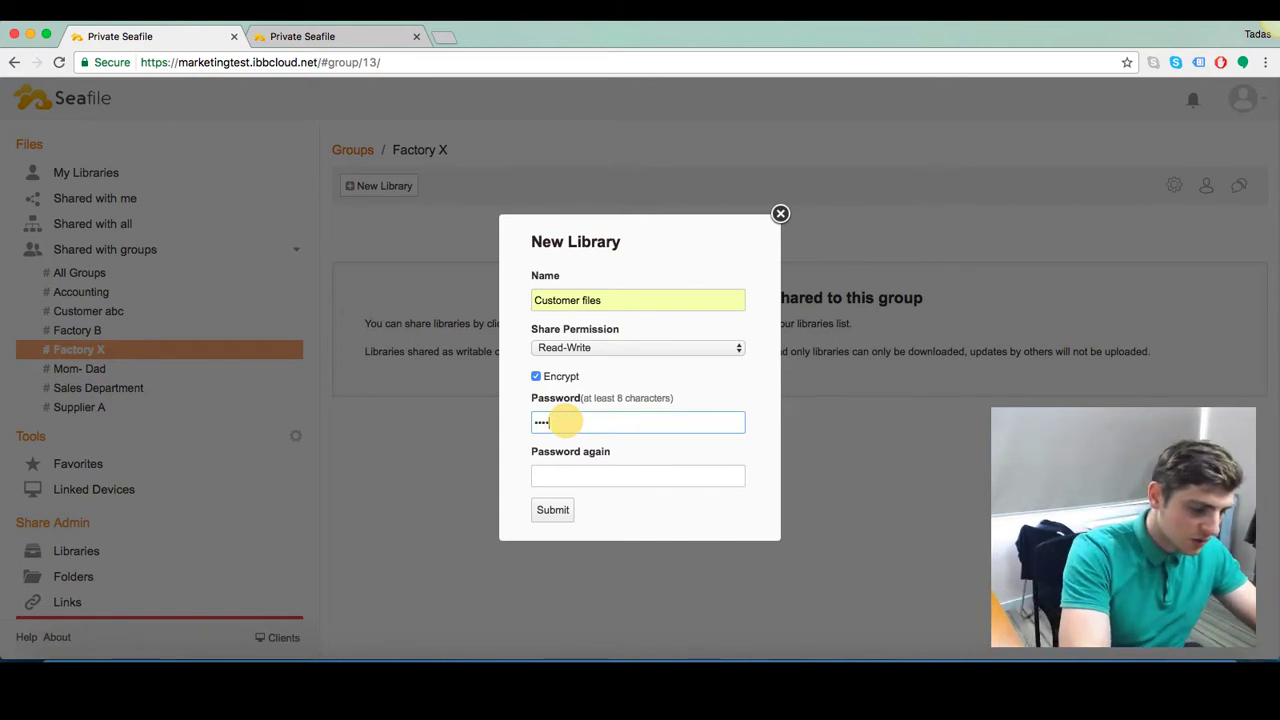
pyautogui.write('••••')
pyautogui.press('Tab')
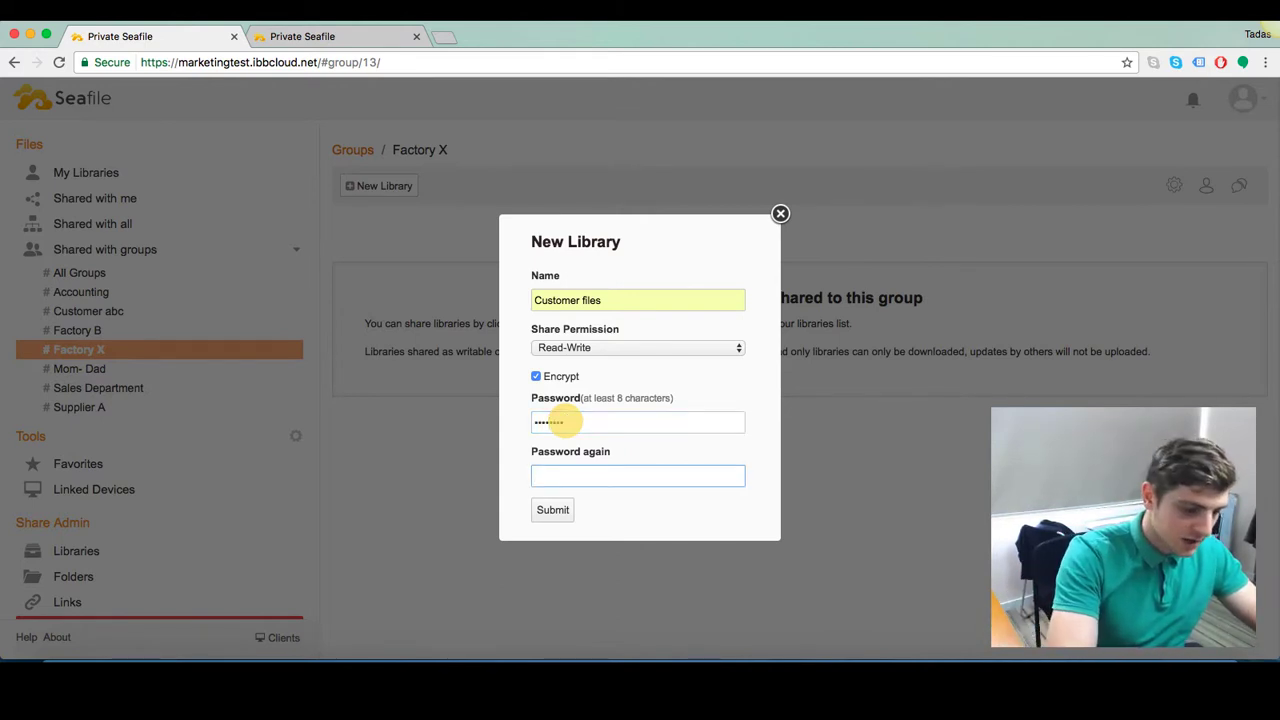
pyautogui.write('•')
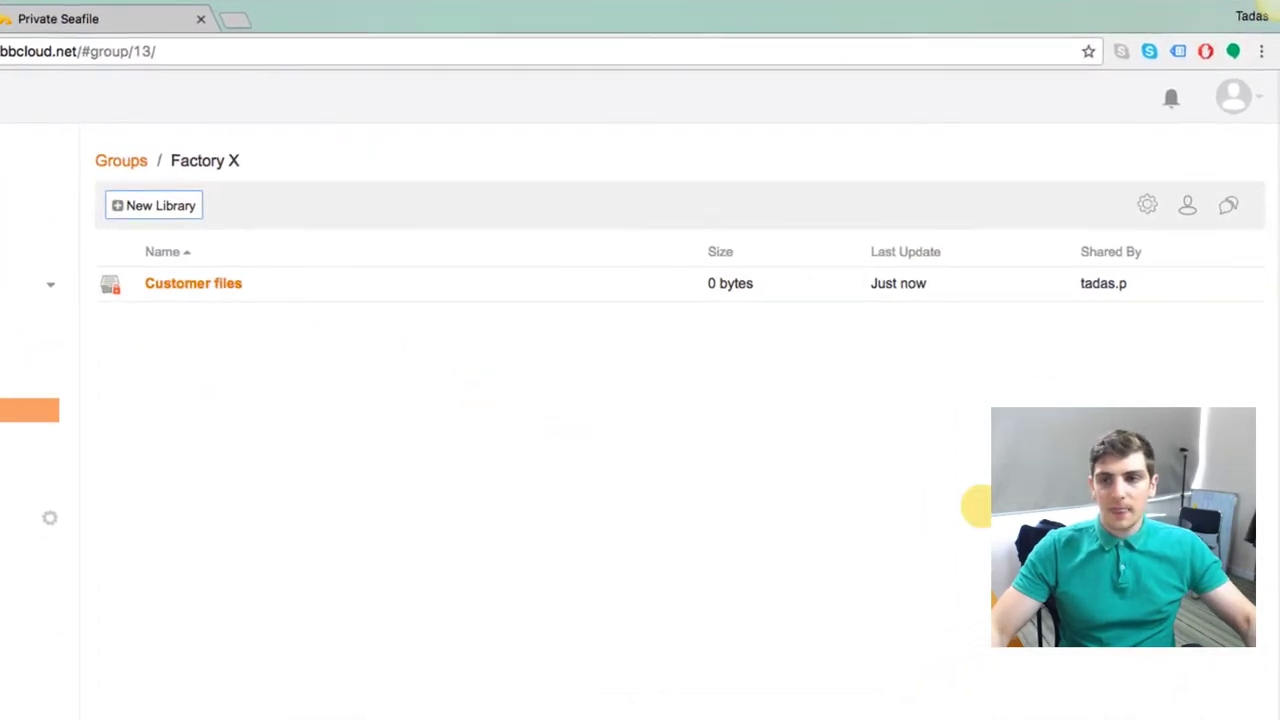
# Step: Review the Factory X member list and check the role options for the boss user in the group's member management
pyautogui.click(1190, 210)
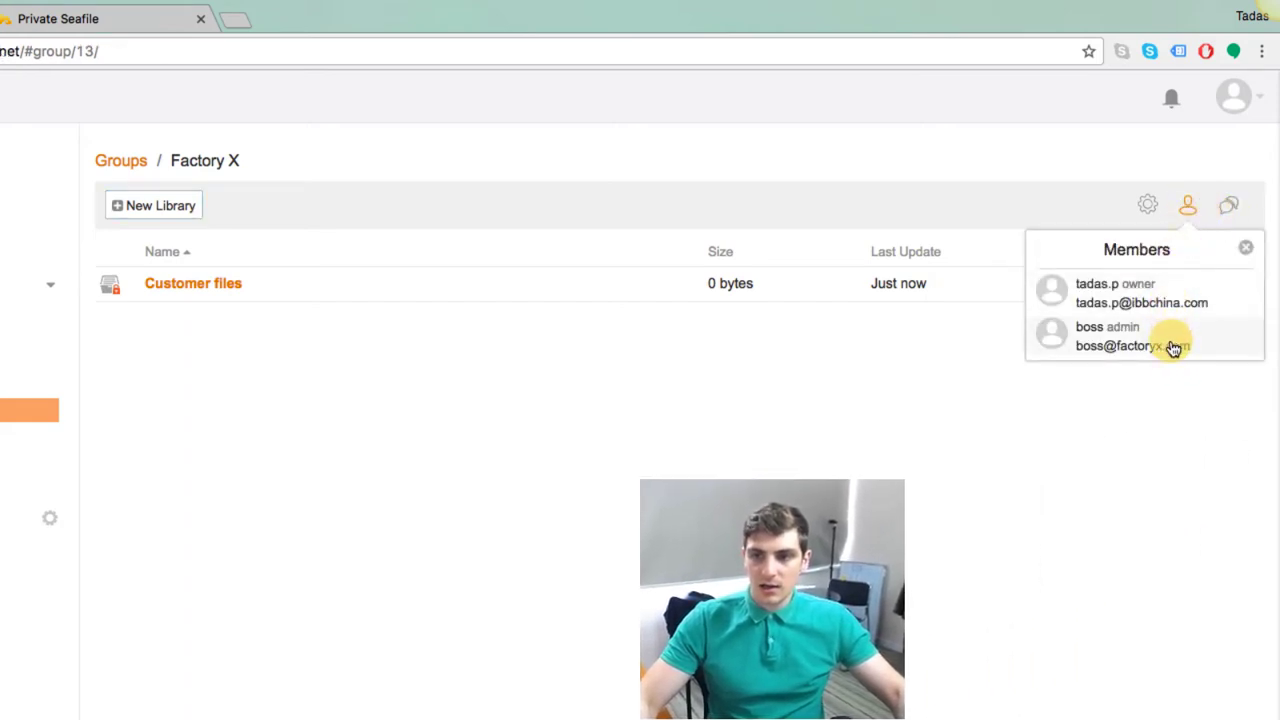
pyautogui.click(1100, 466)
pyautogui.click(1150, 207)
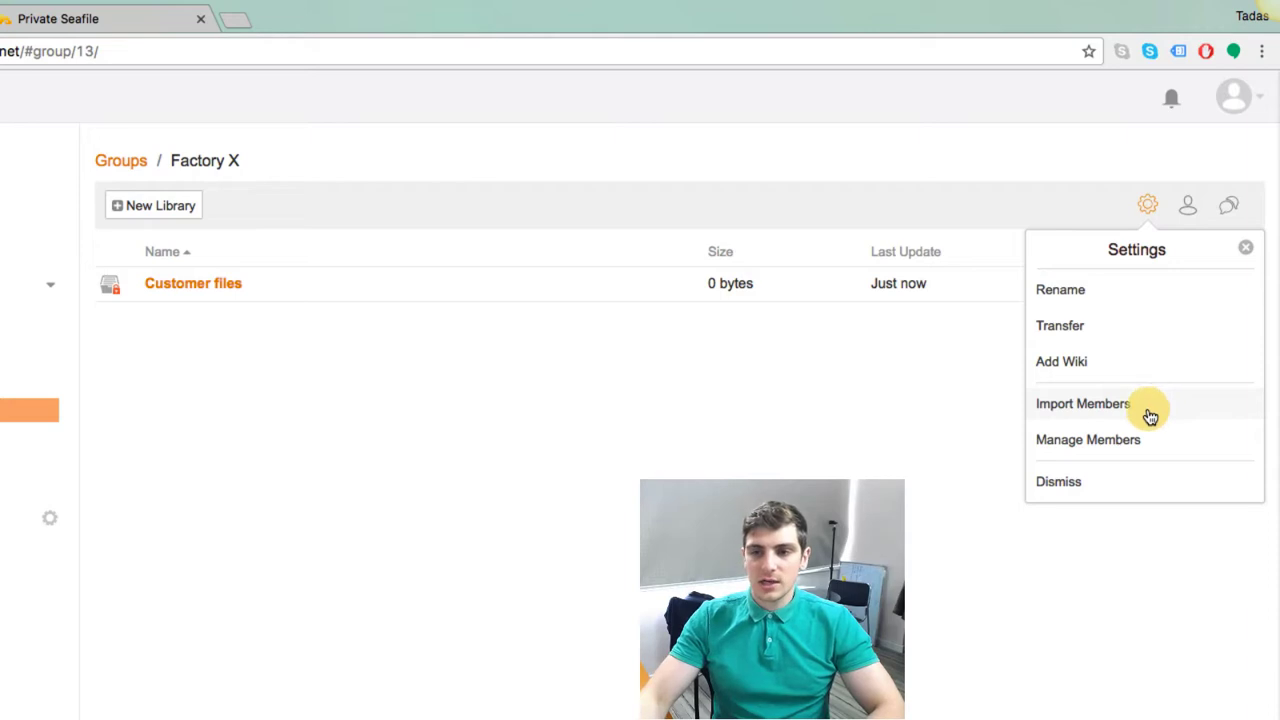
pyautogui.click(1100, 442)
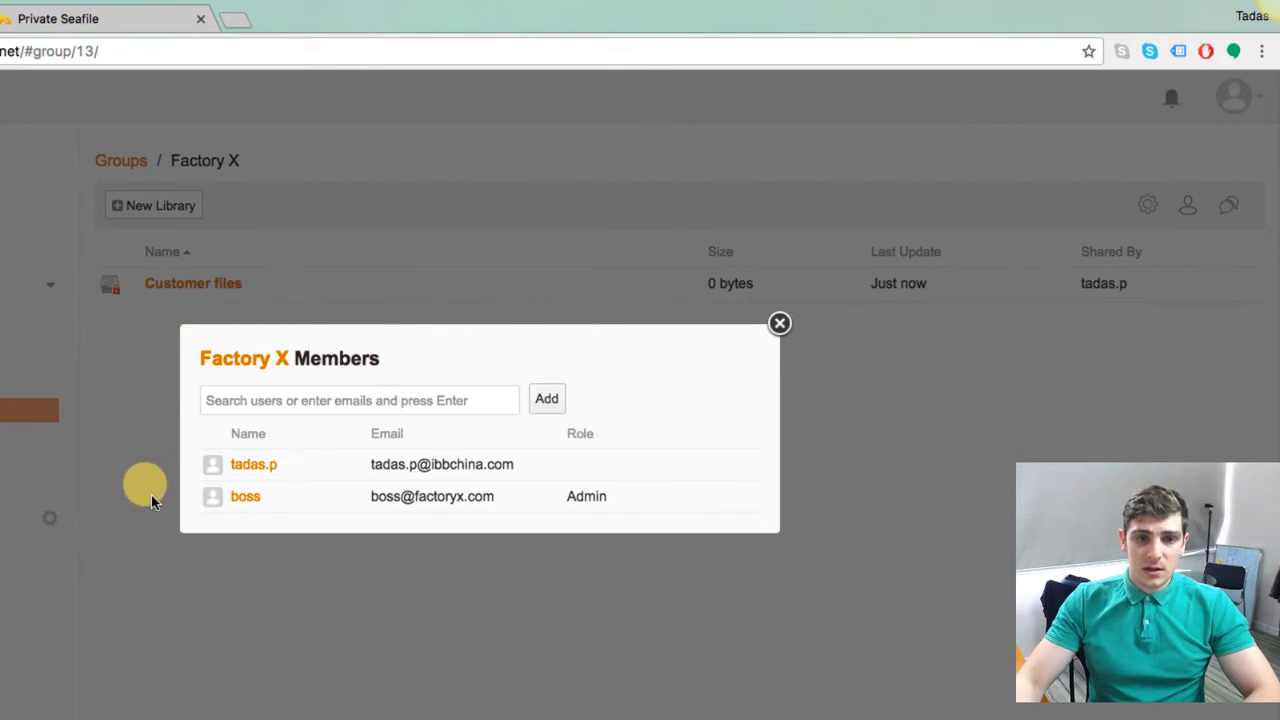
pyautogui.click(618, 498)
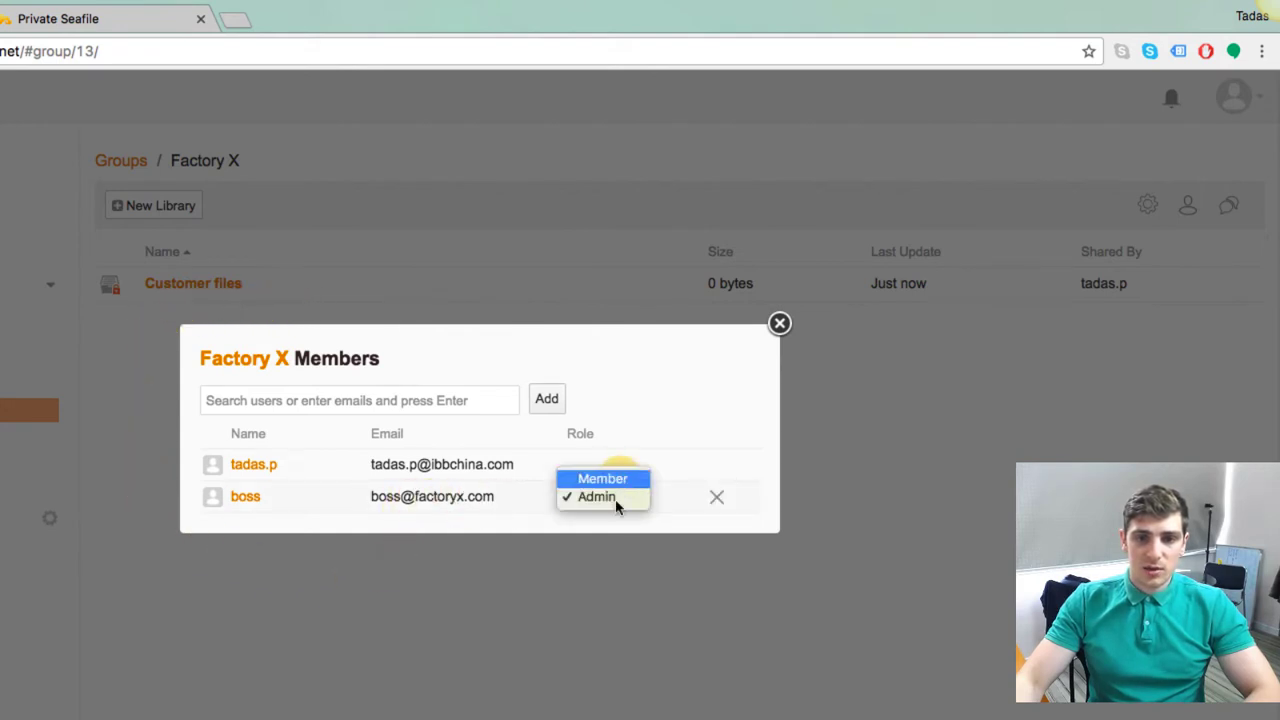
pyautogui.click(613, 525)
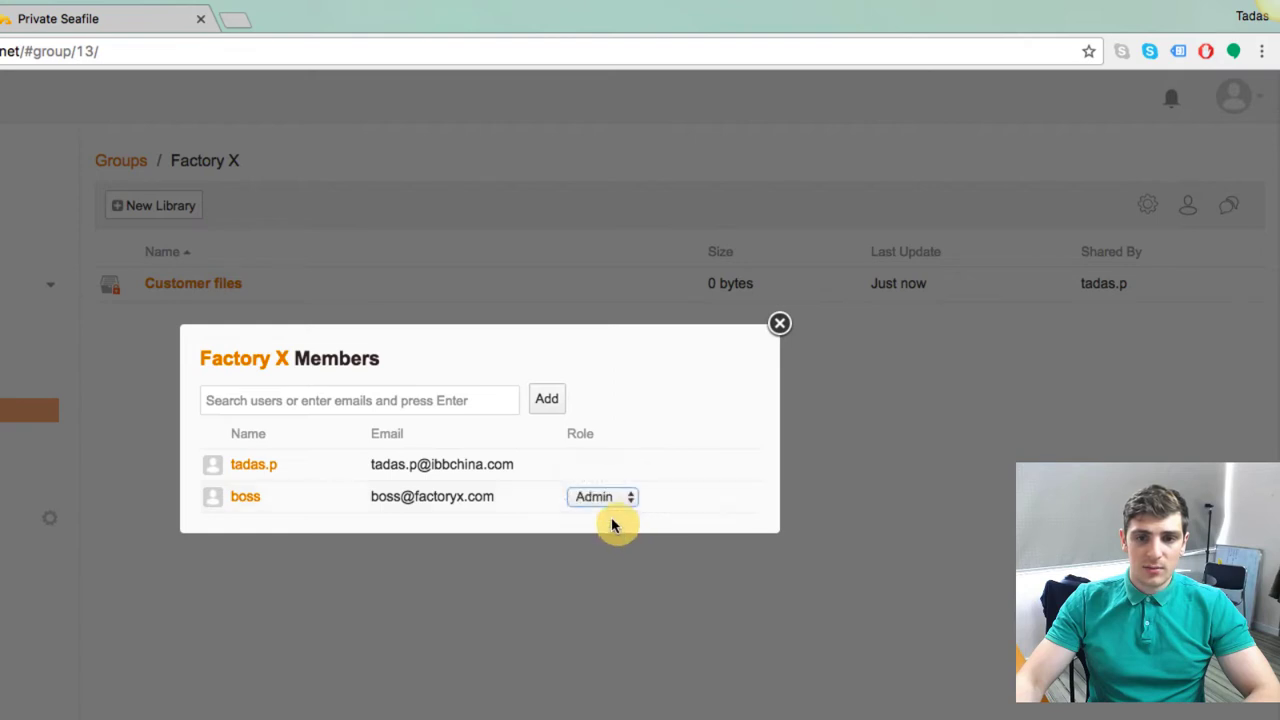
# Step: Search for users with "d", add the colleague's account to the Factory X group, and close the member management
pyautogui.click(394, 403)
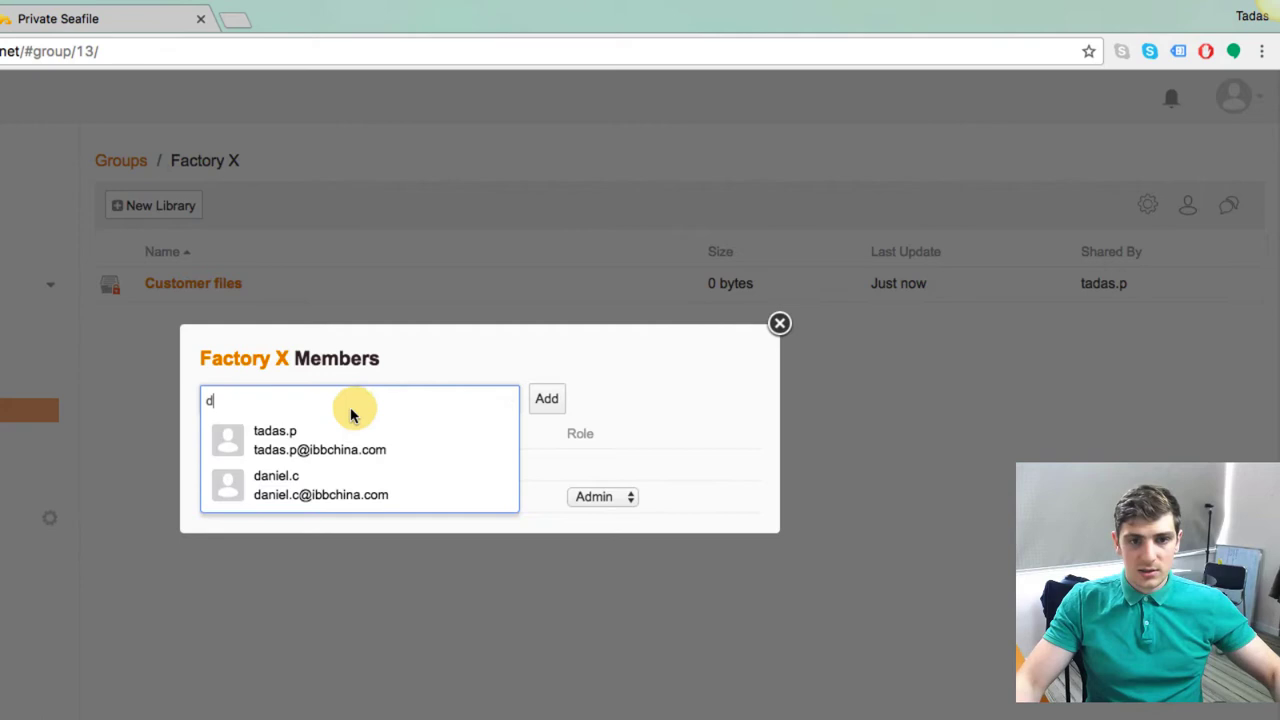
pyautogui.click(337, 480)
pyautogui.click(555, 404)
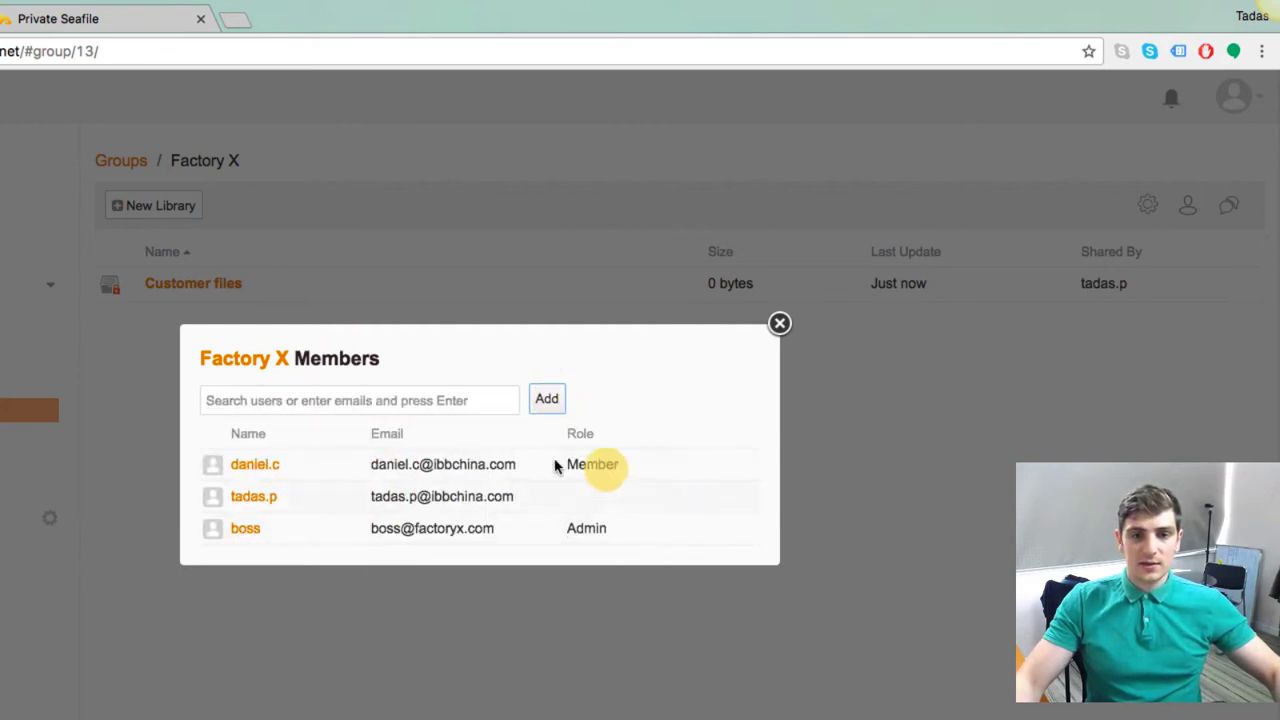
pyautogui.click(780, 323)
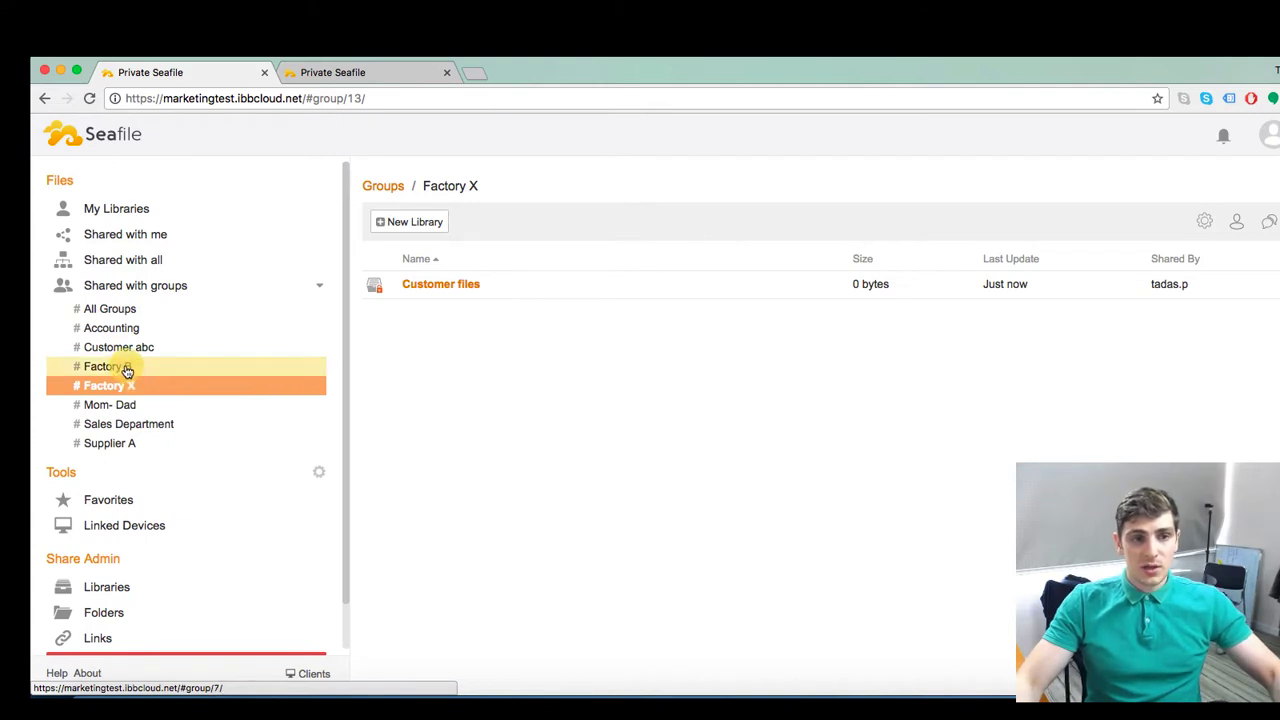
# Step: Generate a download link for My Library from the personal libraries list, without password protection or auto expiration
pyautogui.click(319, 289)
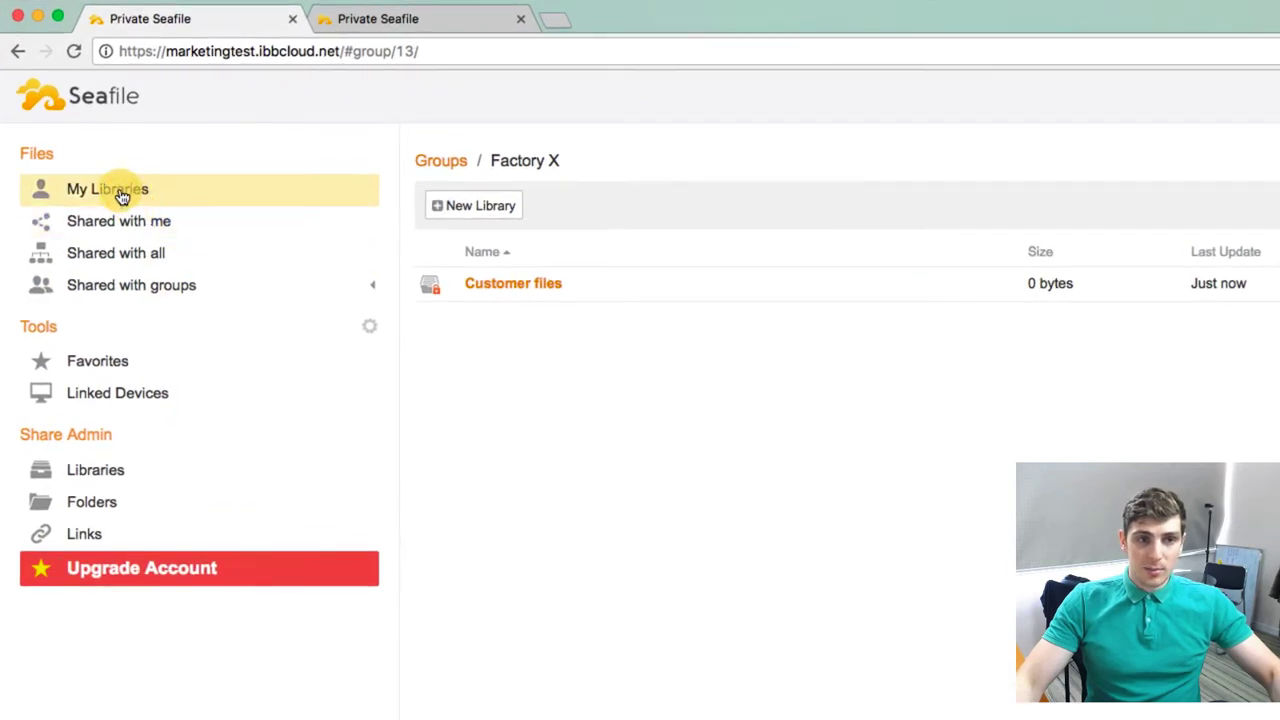
pyautogui.click(121, 195)
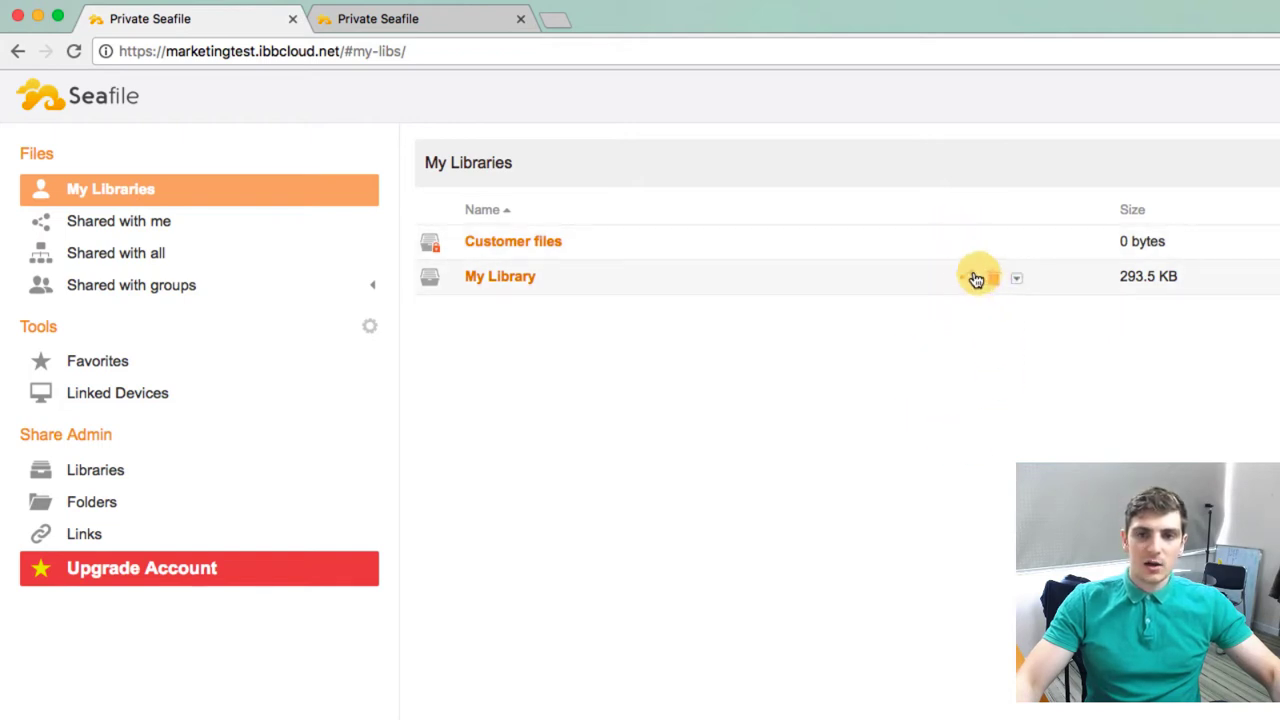
pyautogui.click(968, 278)
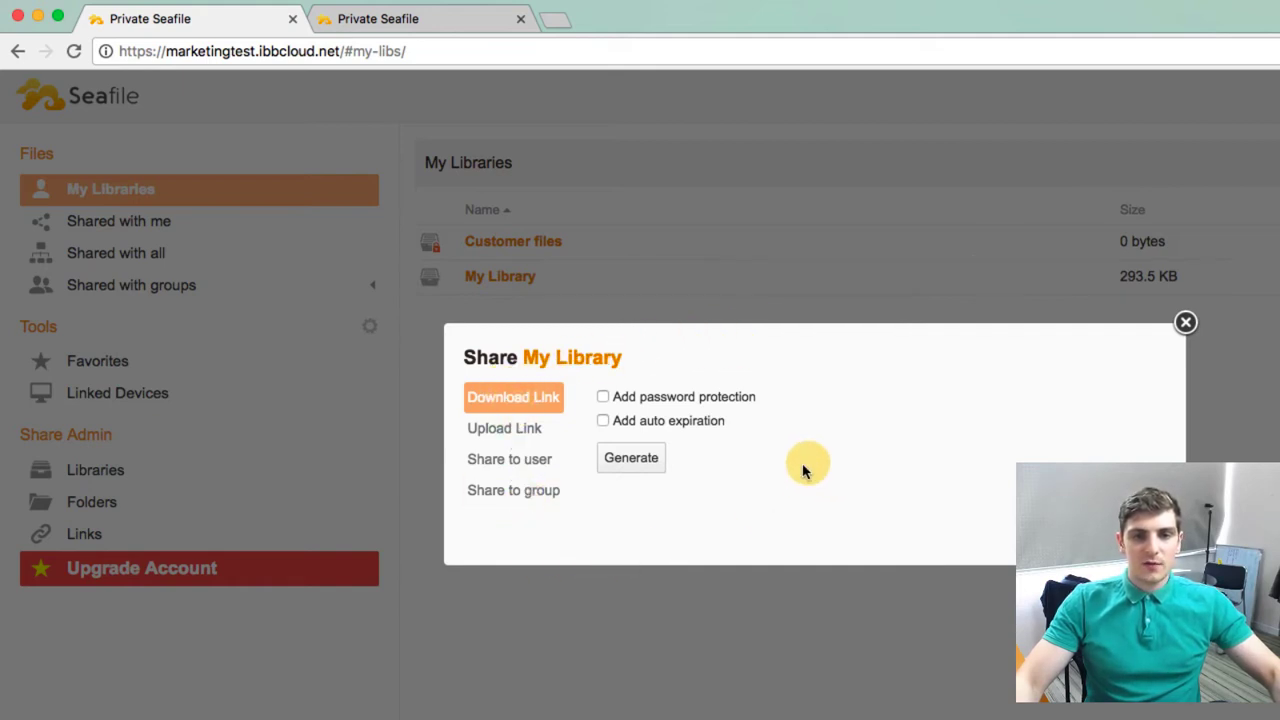
pyautogui.click(632, 460)
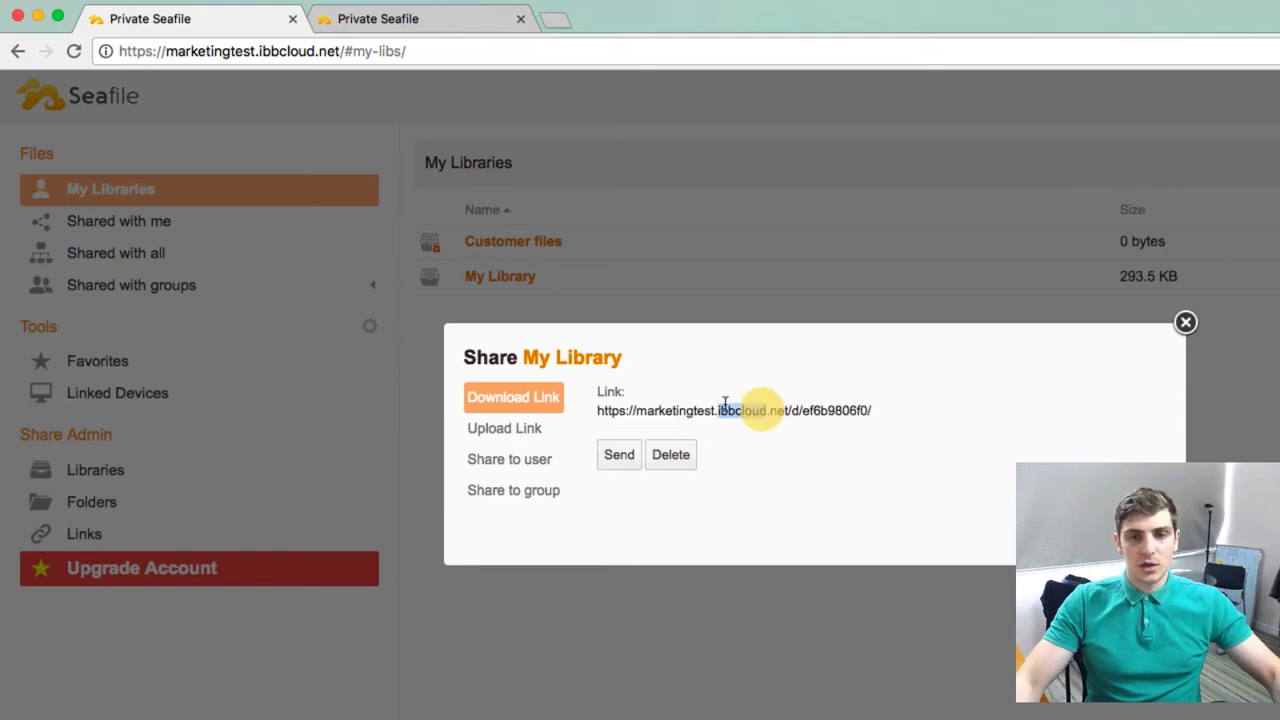
# Step: Copy the download link of My Library, open it in a new browser tab, and return to the share dialog
pyautogui.tripleClick(677, 409)
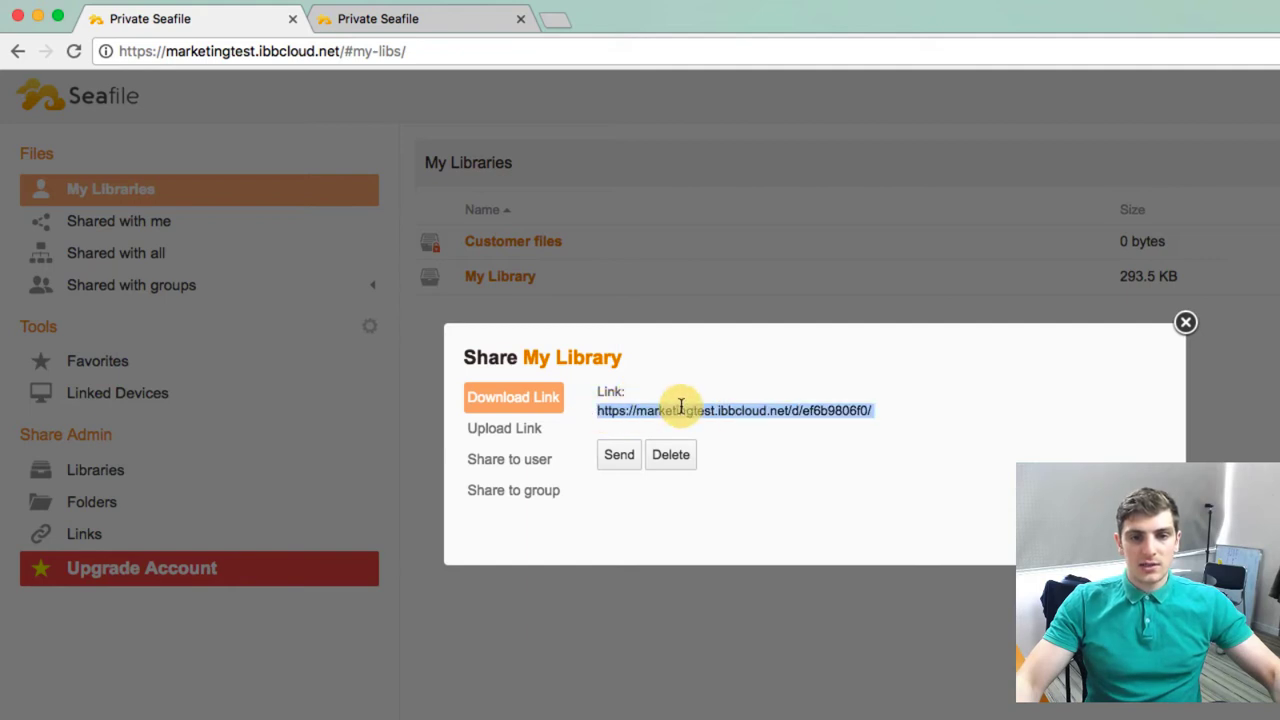
pyautogui.rightClick(680, 407)
pyautogui.click(728, 447)
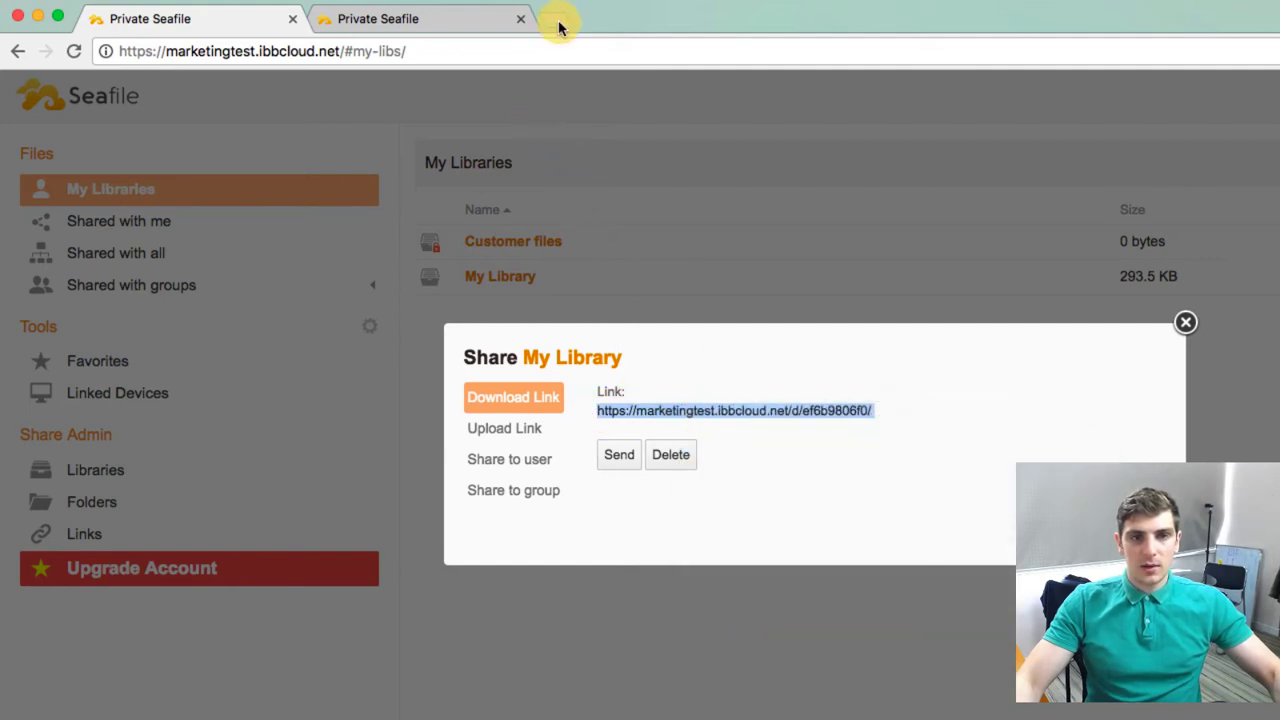
pyautogui.click(556, 19)
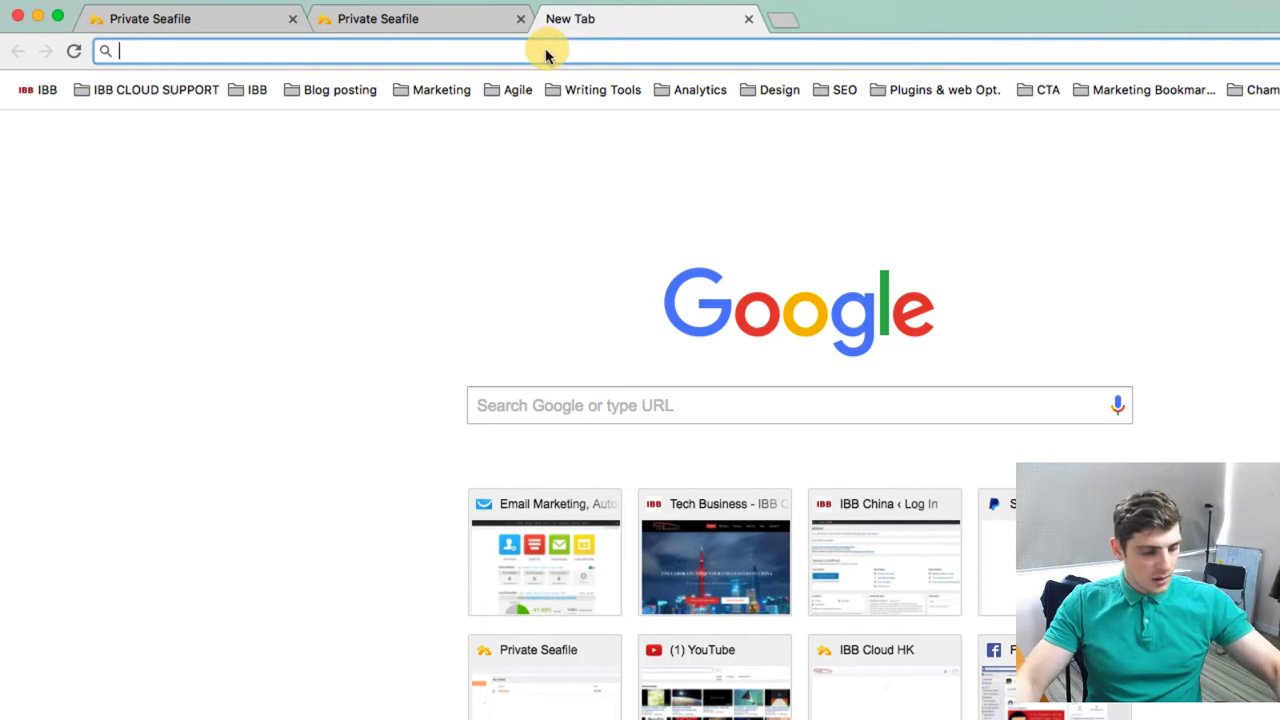
pyautogui.press('super+v')
pyautogui.press('Return')
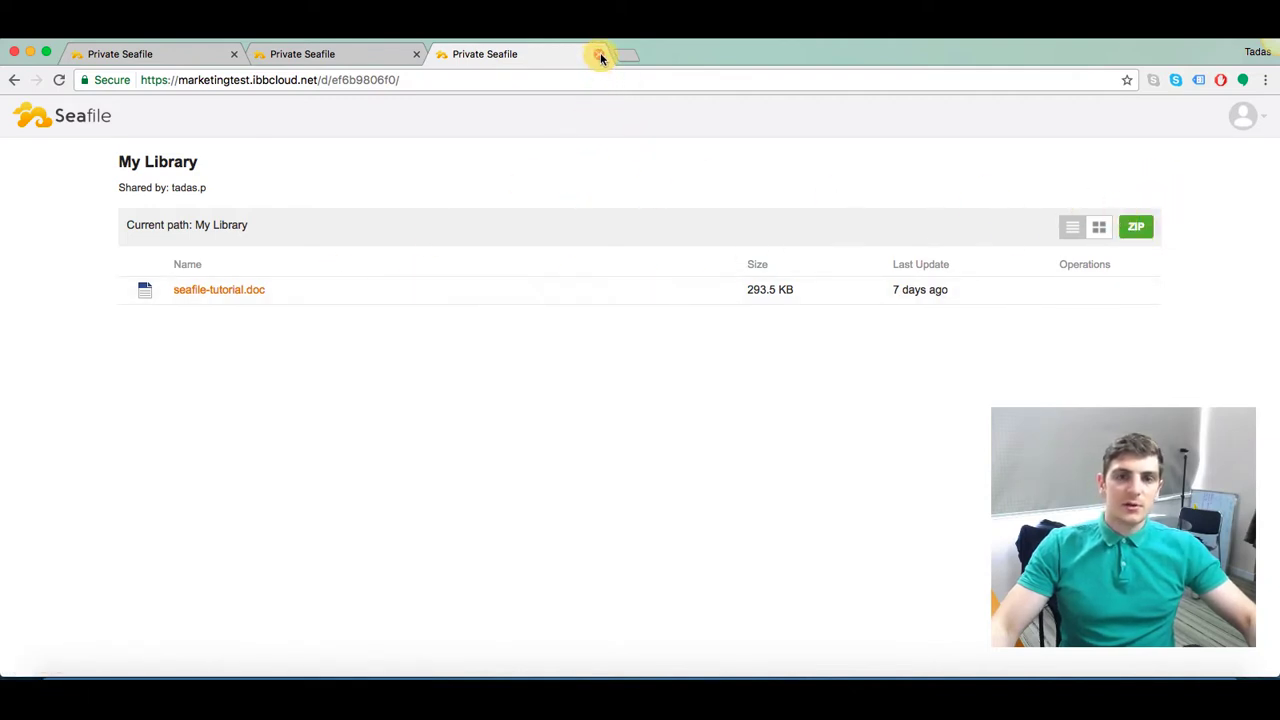
pyautogui.click(158, 54)
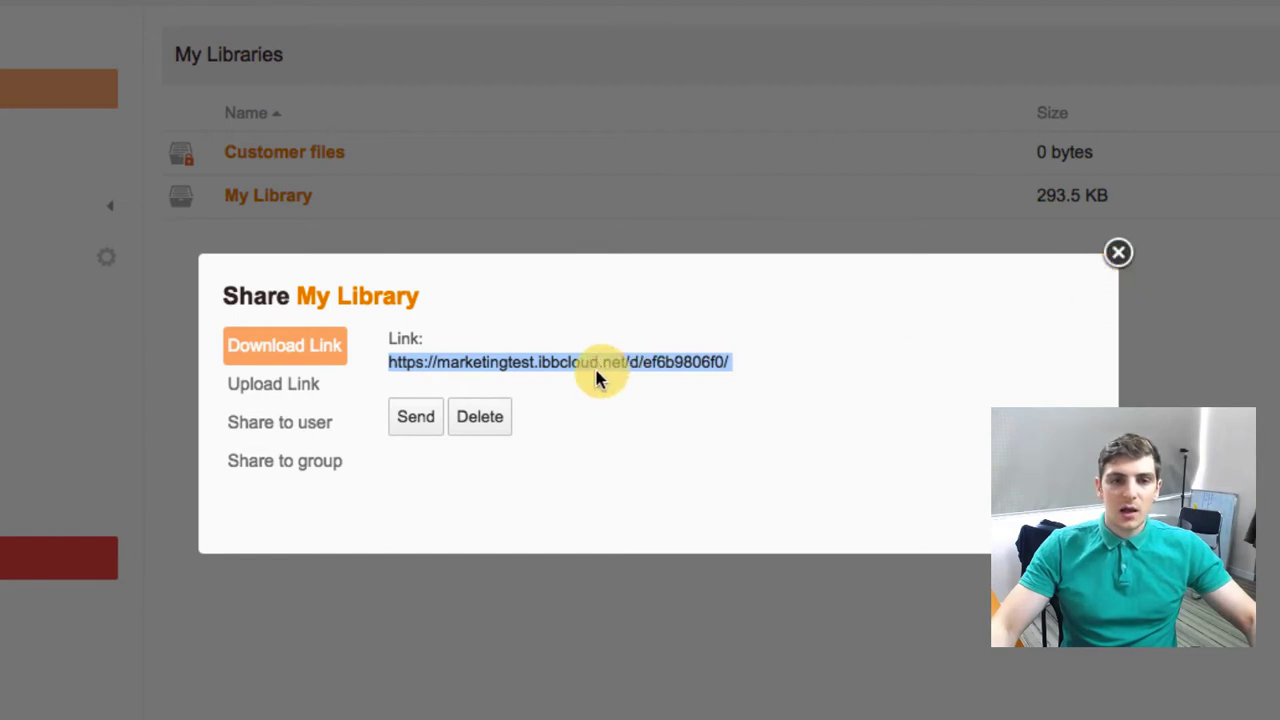
# Step: Examine how to share My Library with a user, searching the users for "d" and clearing the search
pyautogui.click(278, 432)
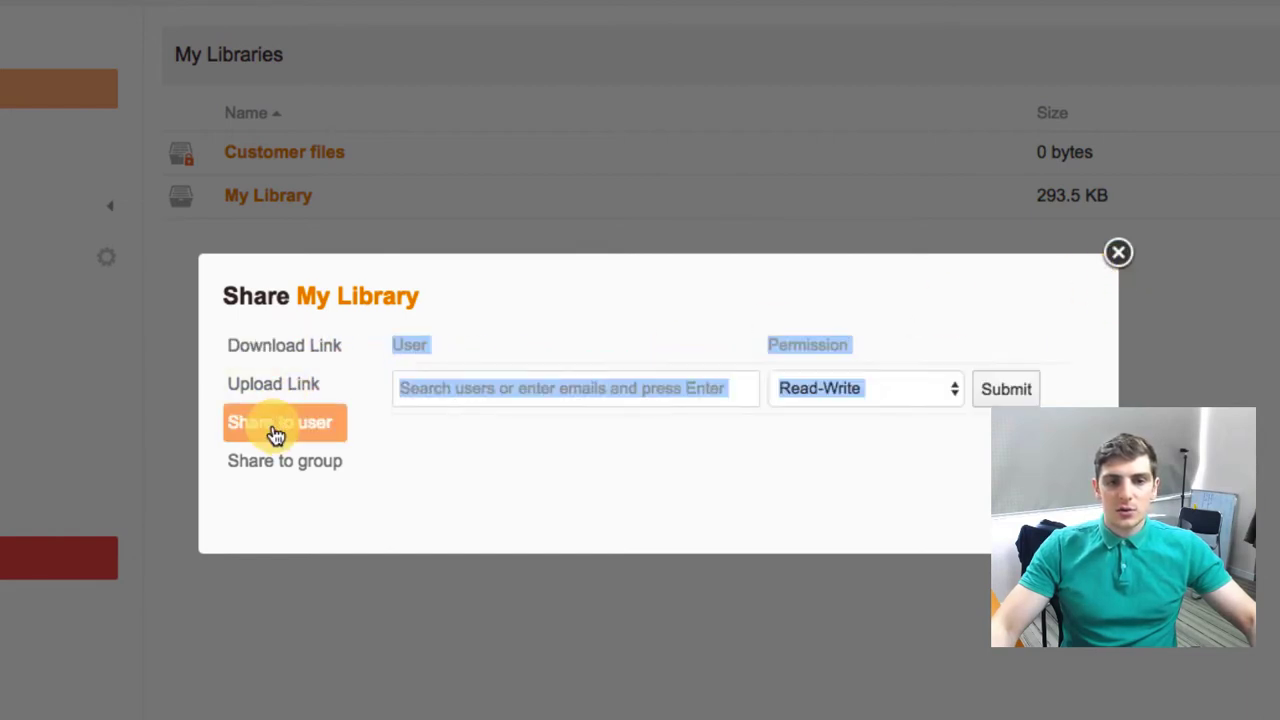
pyautogui.click(625, 445)
pyautogui.click(575, 392)
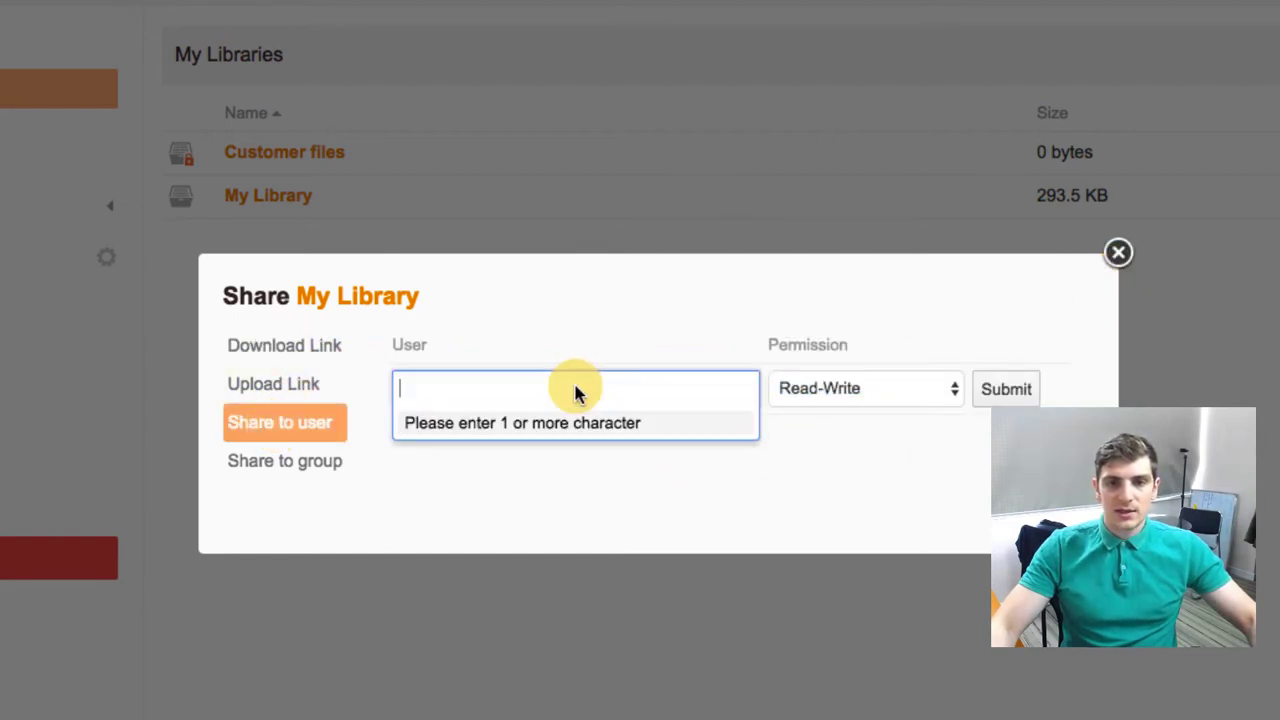
pyautogui.write('d')
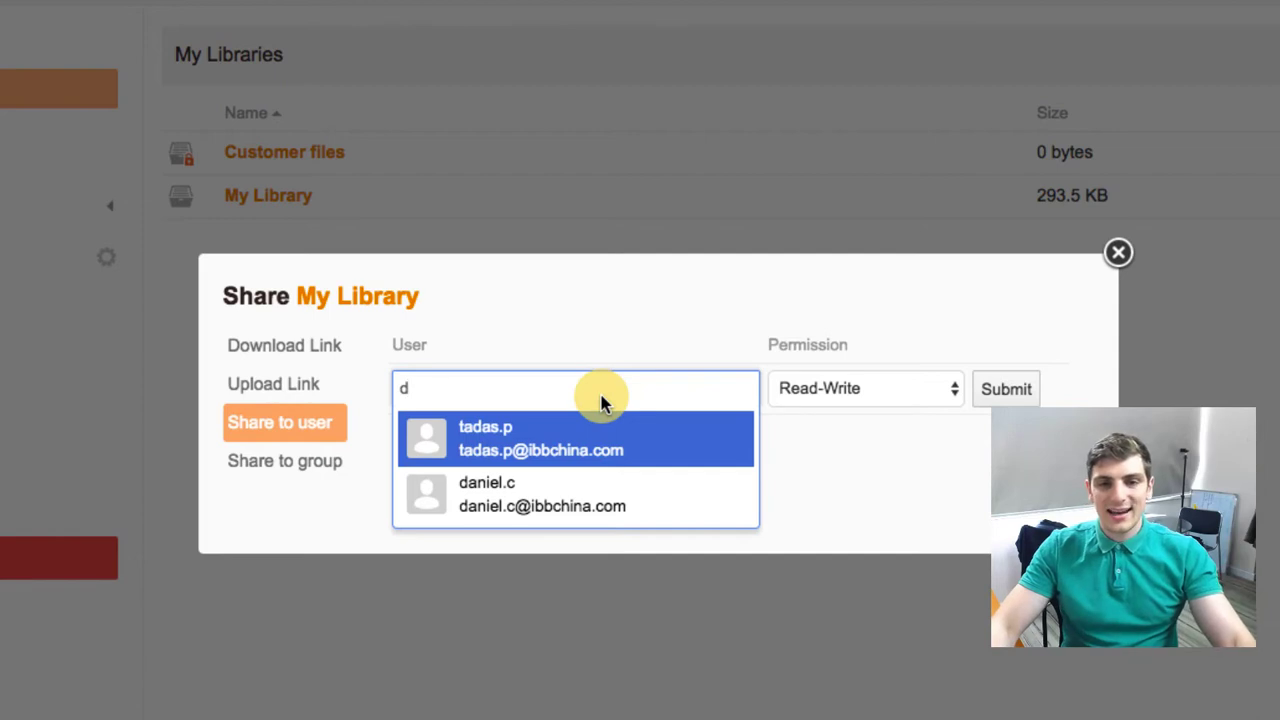
pyautogui.press('BackSpace')
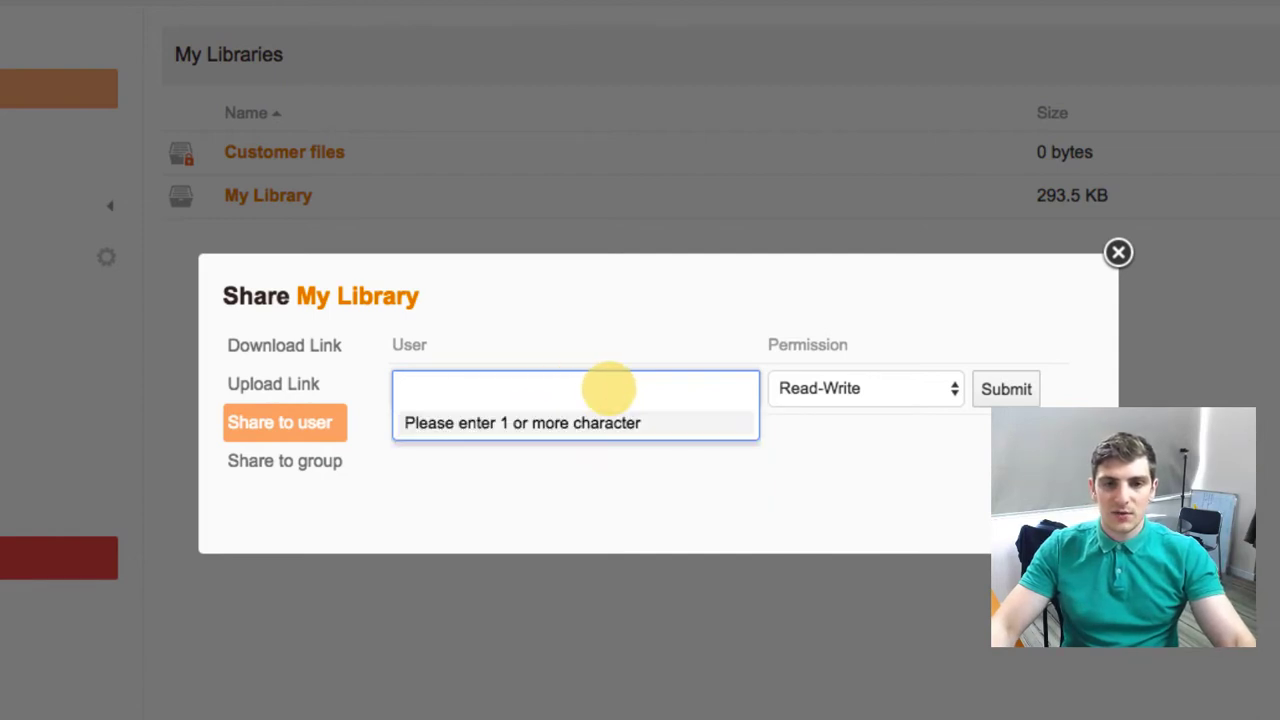
pyautogui.click(853, 467)
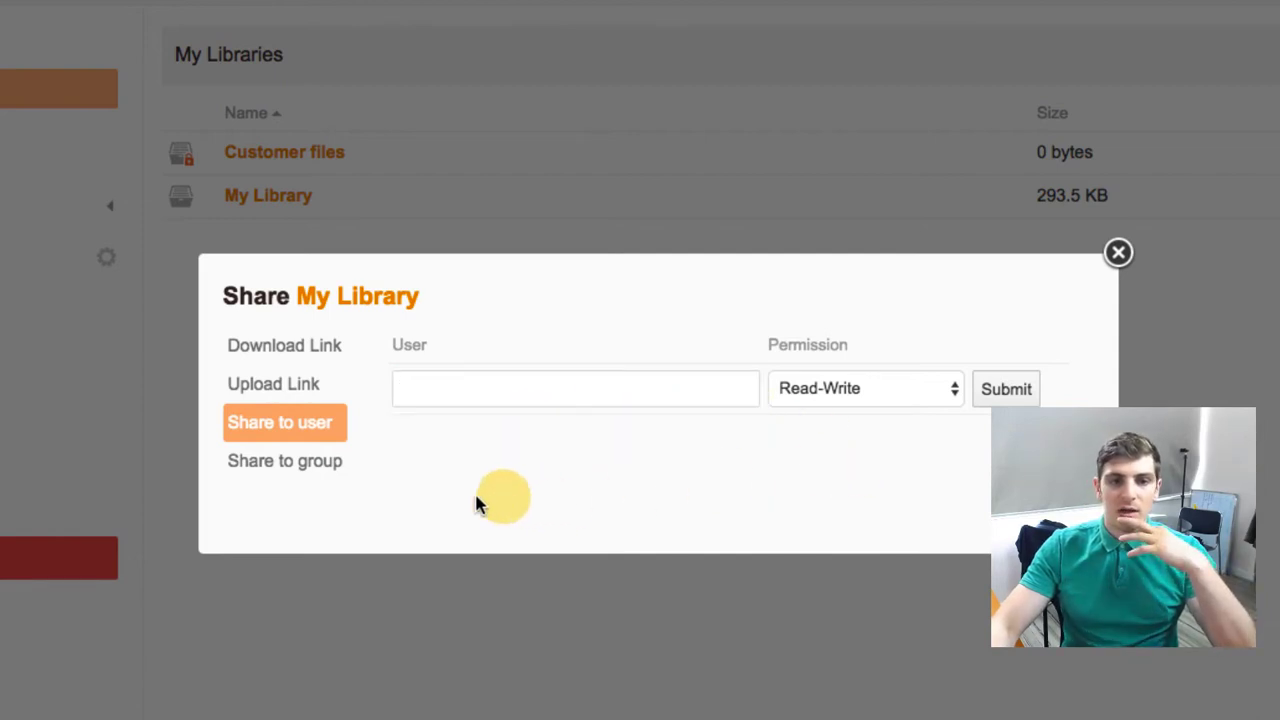
# Step: Examine the groups available for sharing My Library and the options for its upload link
pyautogui.click(288, 474)
pyautogui.click(472, 395)
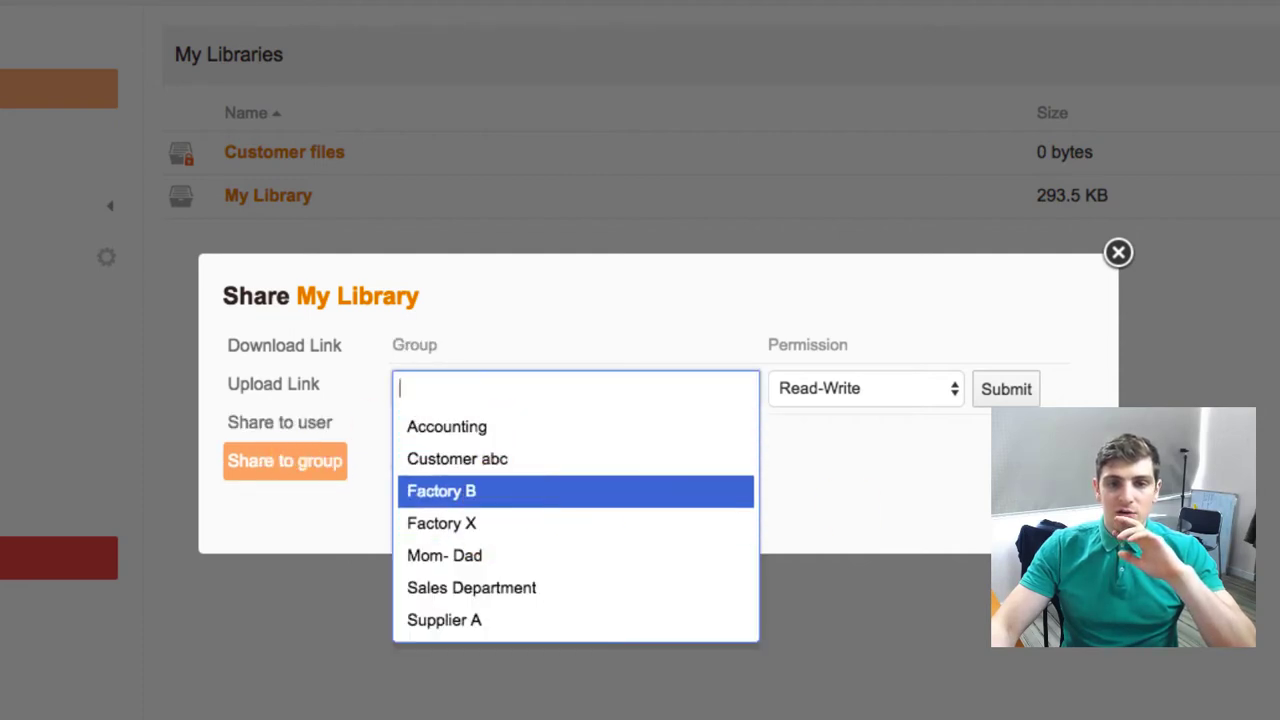
pyautogui.click(907, 509)
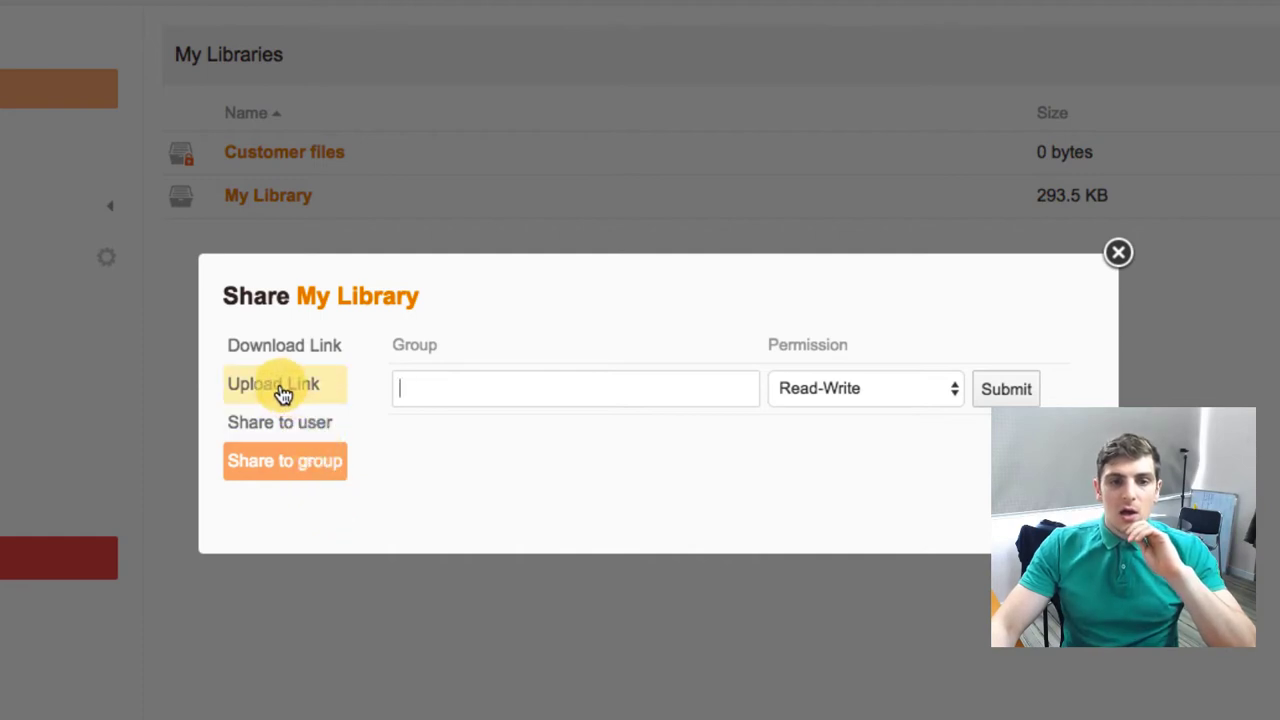
pyautogui.click(250, 393)
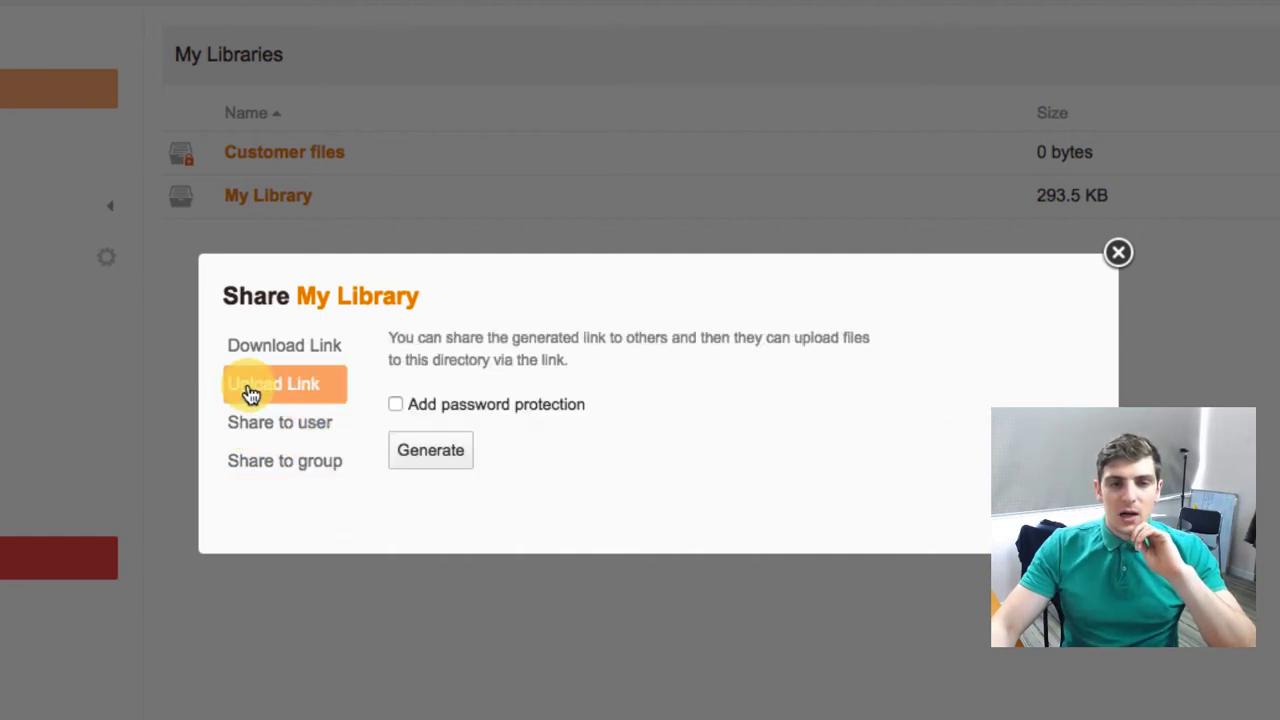
# Step: Generate an upload link for My Library without password protection and copy it
pyautogui.click(450, 455)
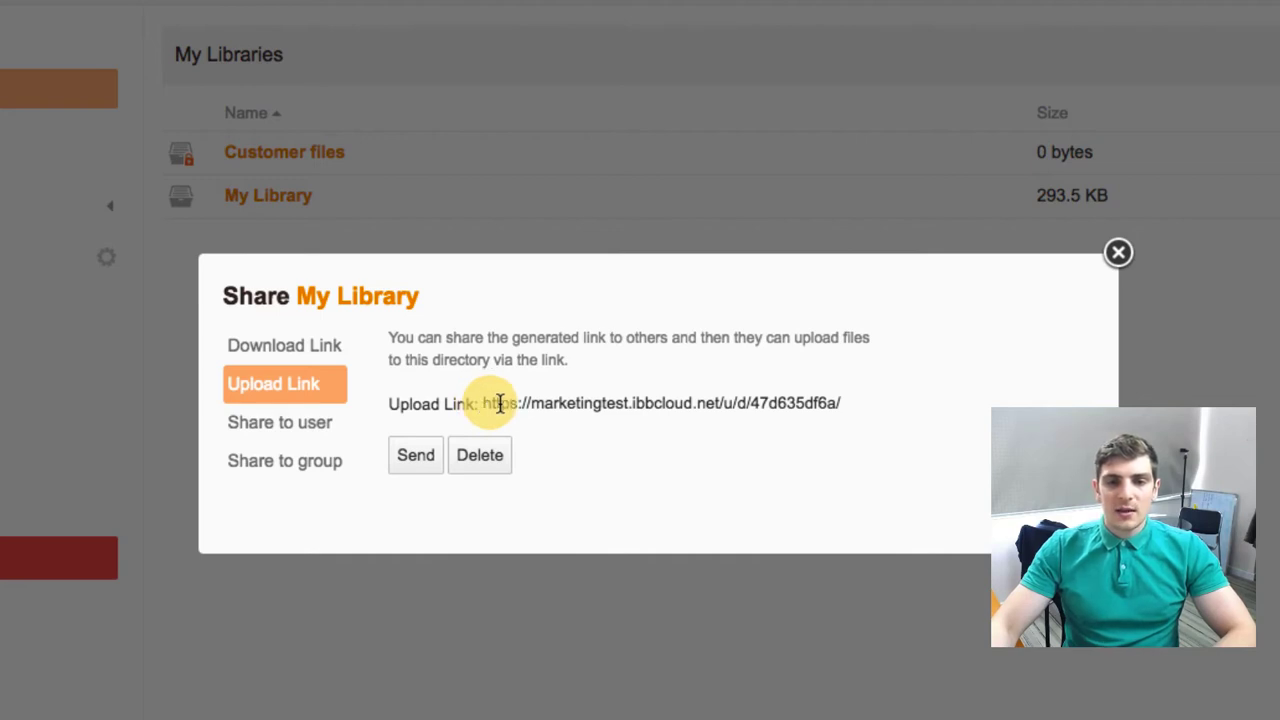
pyautogui.moveTo(484, 403); pyautogui.dragTo(871, 403)
pyautogui.rightClick(723, 406)
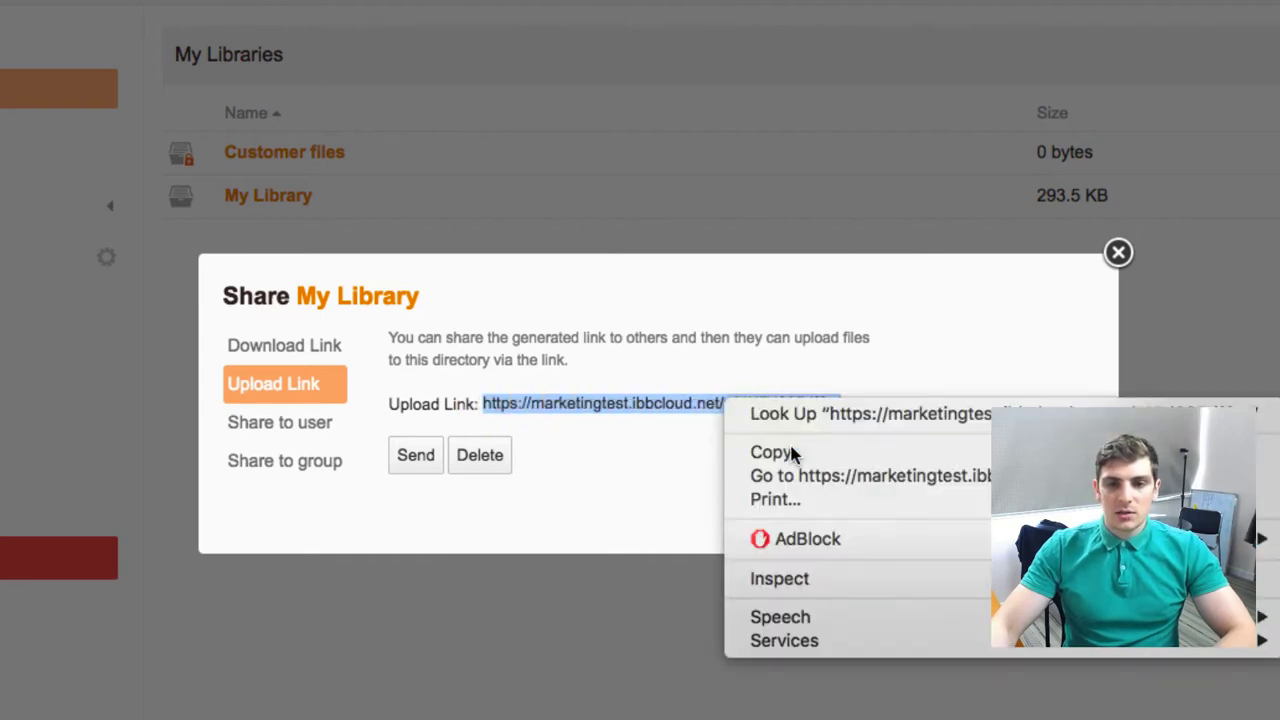
pyautogui.click(790, 455)
# Step: Open the copied upload link in a new browser tab to view its upload page, and return to the share dialog
pyautogui.click(614, 23)
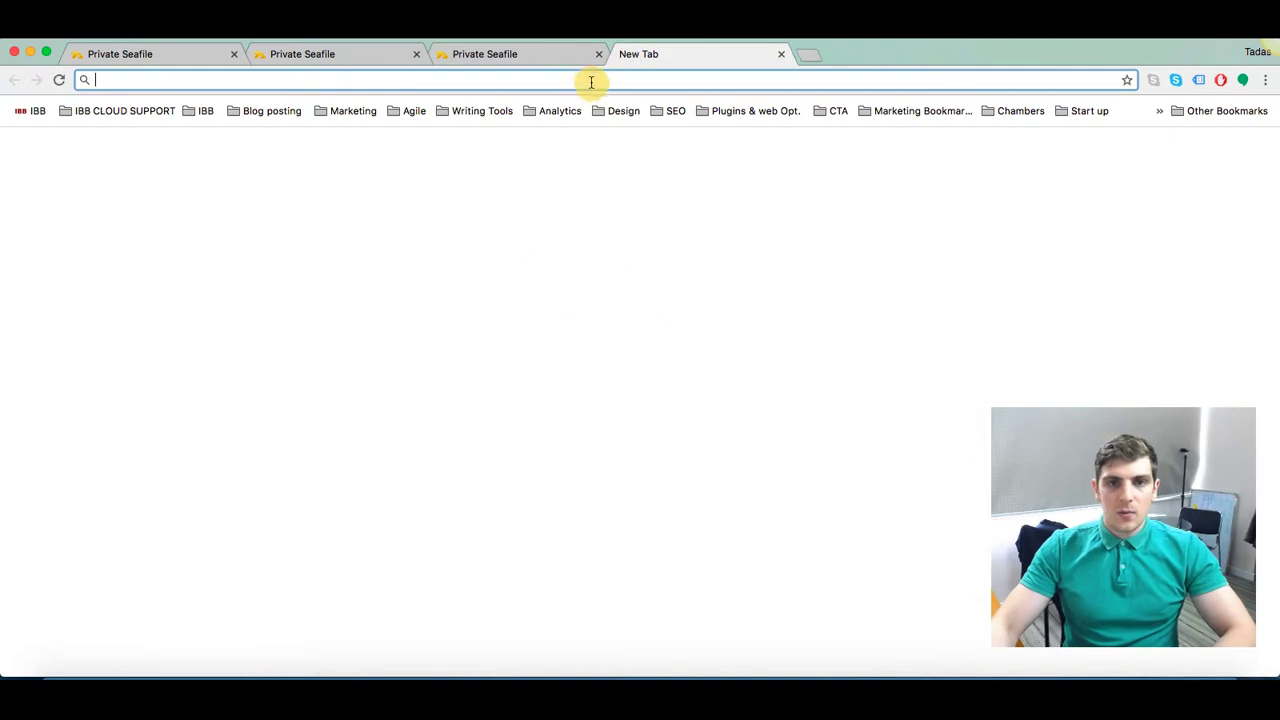
pyautogui.press('super+v')
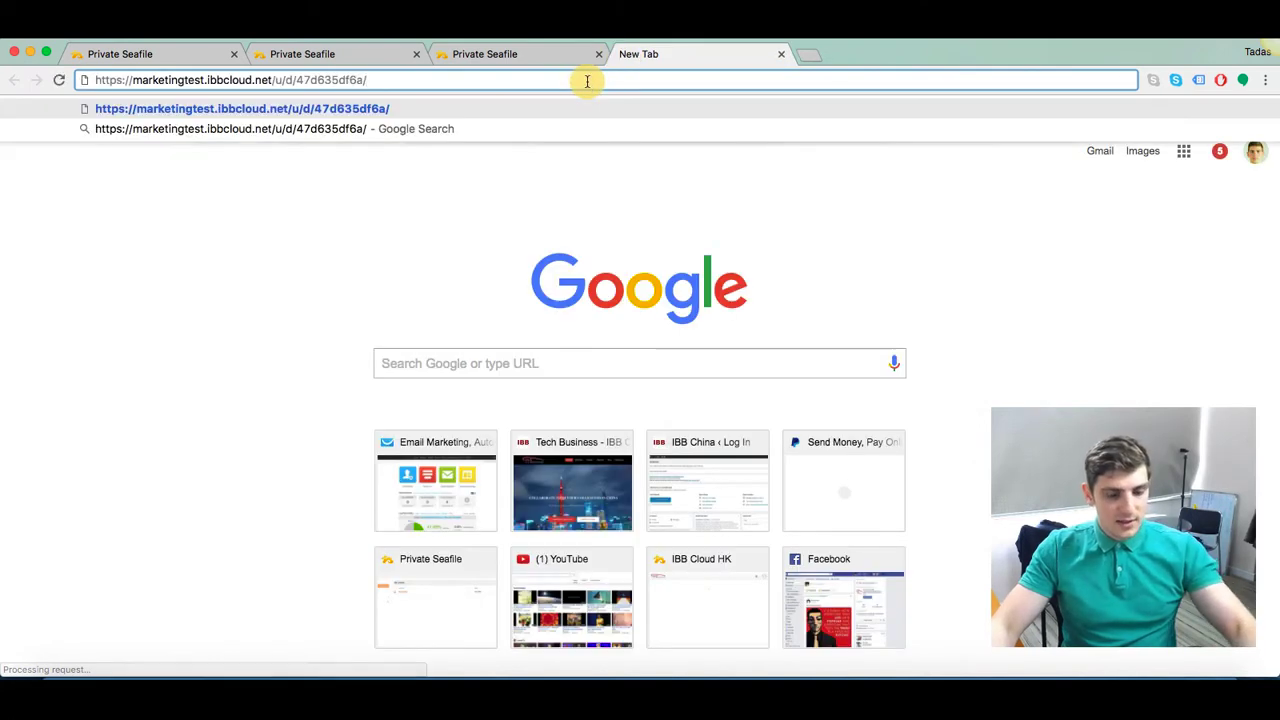
pyautogui.press('Return')
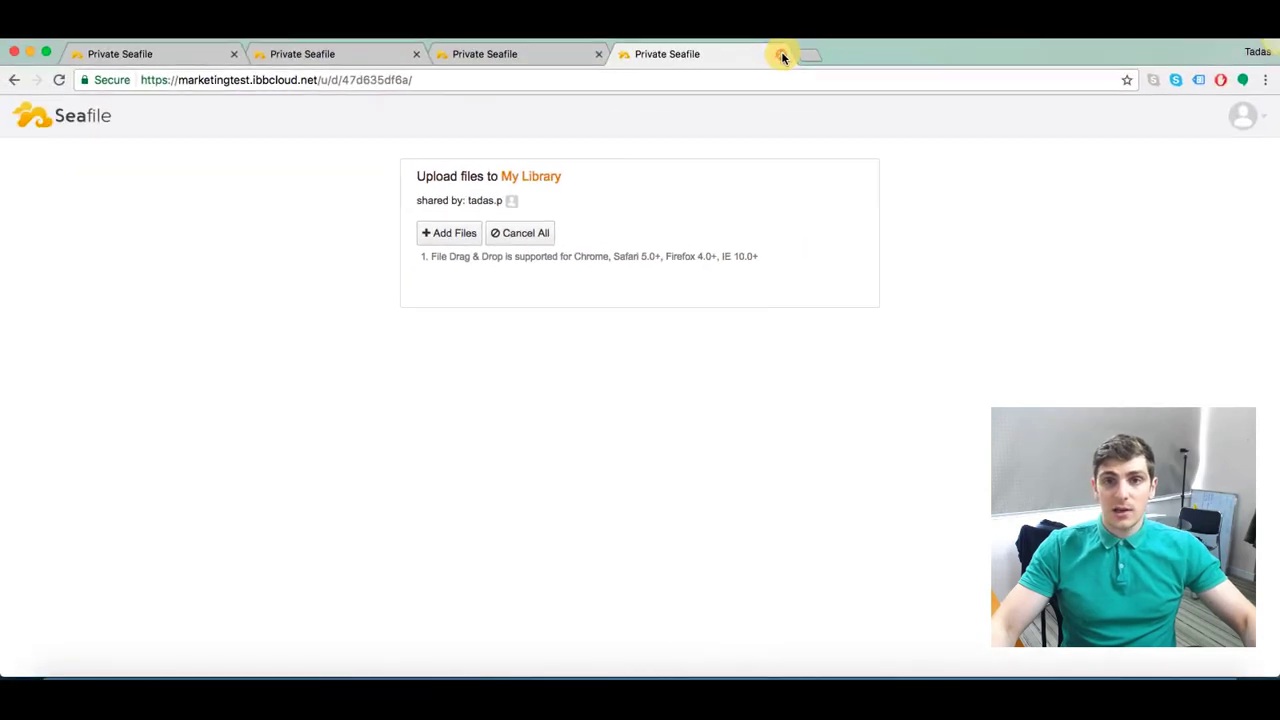
pyautogui.click(782, 55)
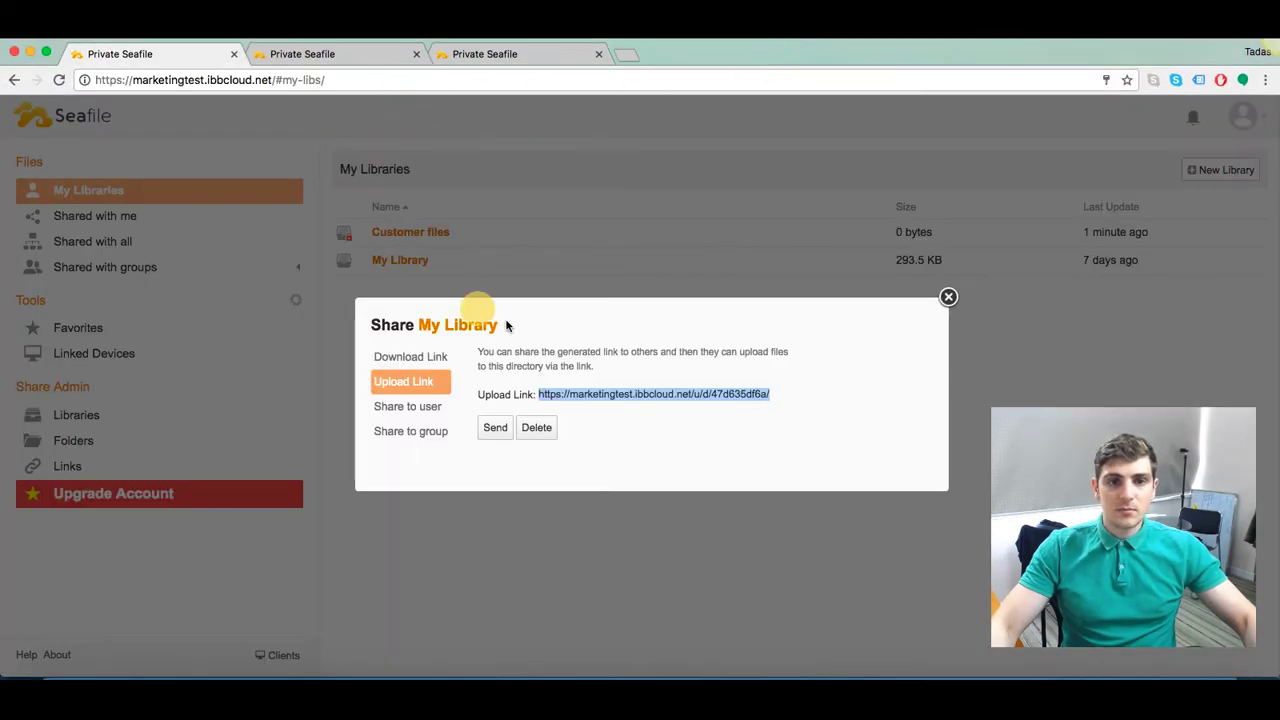
pyautogui.click(686, 463)
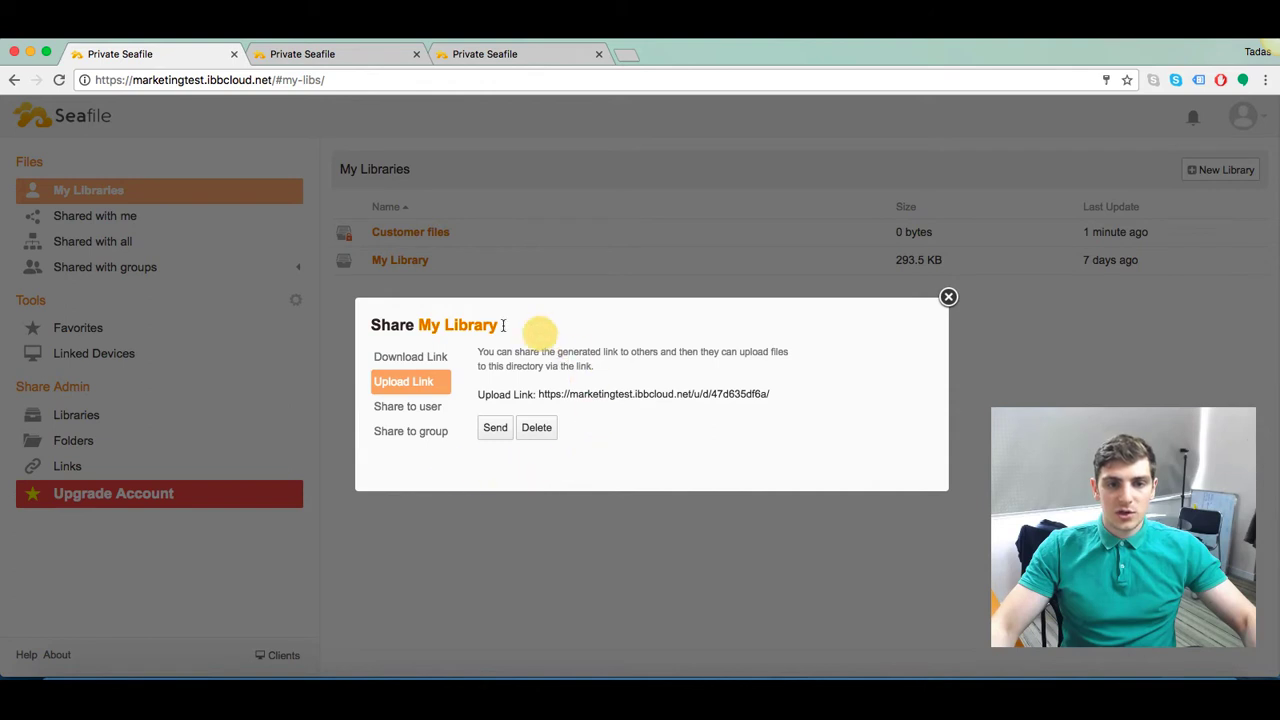
# Step: Close the share dialog, view the contents of My Library, and return to the personal libraries list
pyautogui.click(949, 300)
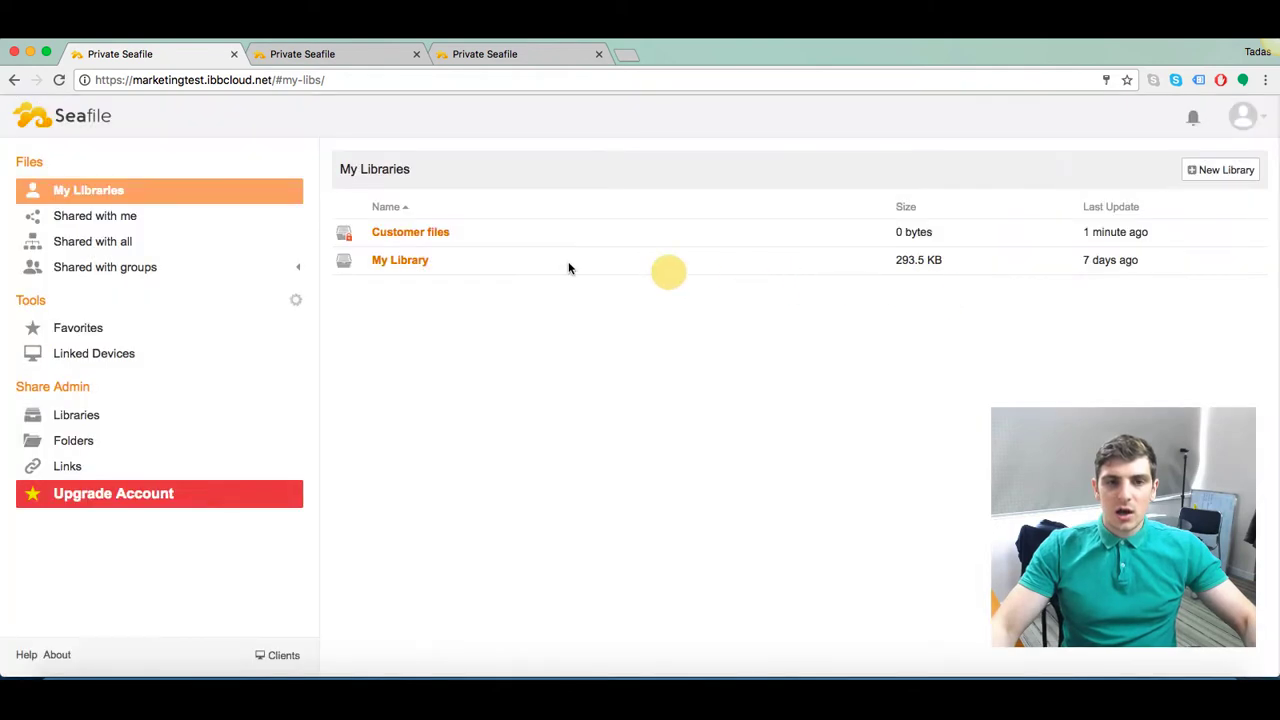
pyautogui.click(397, 261)
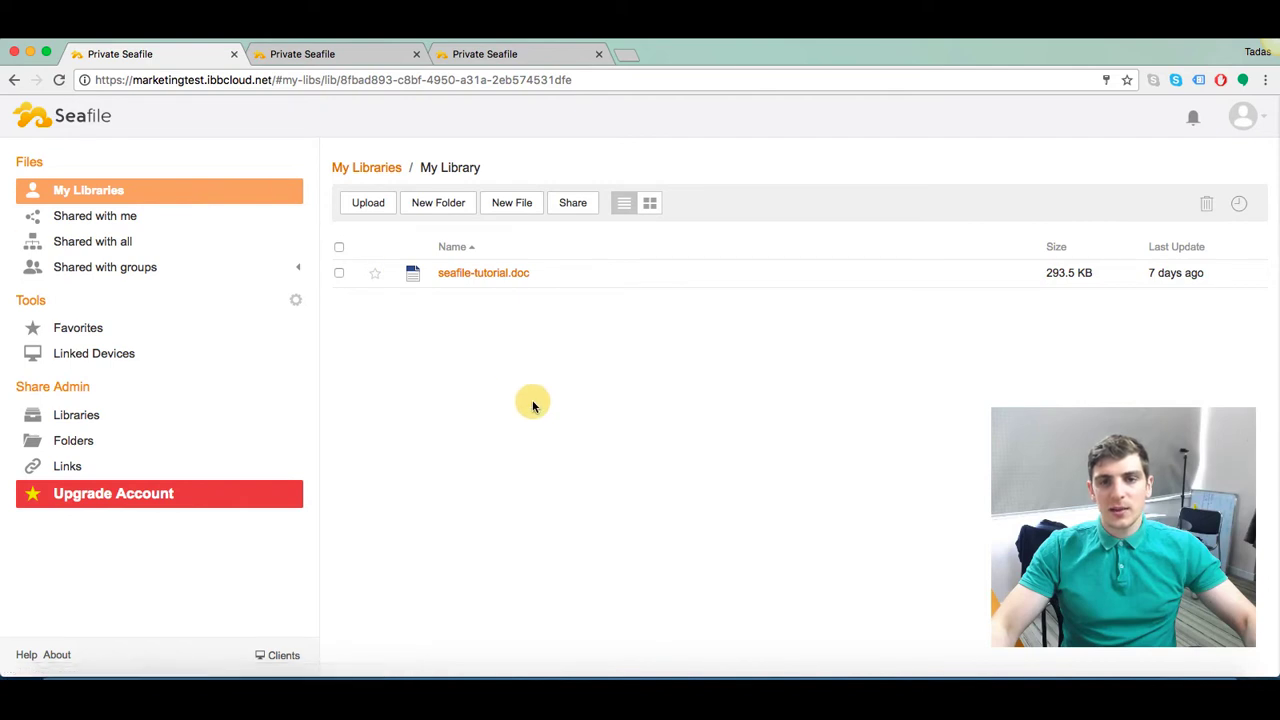
pyautogui.click(369, 167)
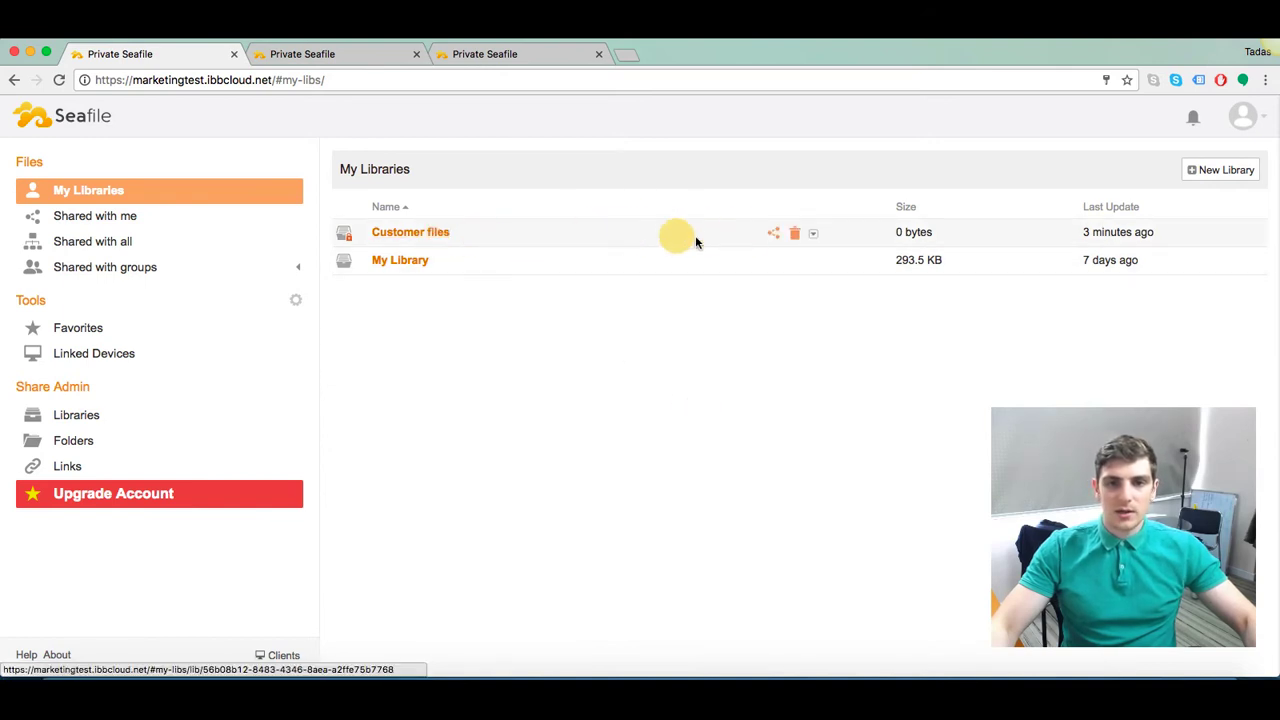
# Step: Examine the user and group sharing options of the encrypted Customer files library, and close its share dialog
pyautogui.click(774, 236)
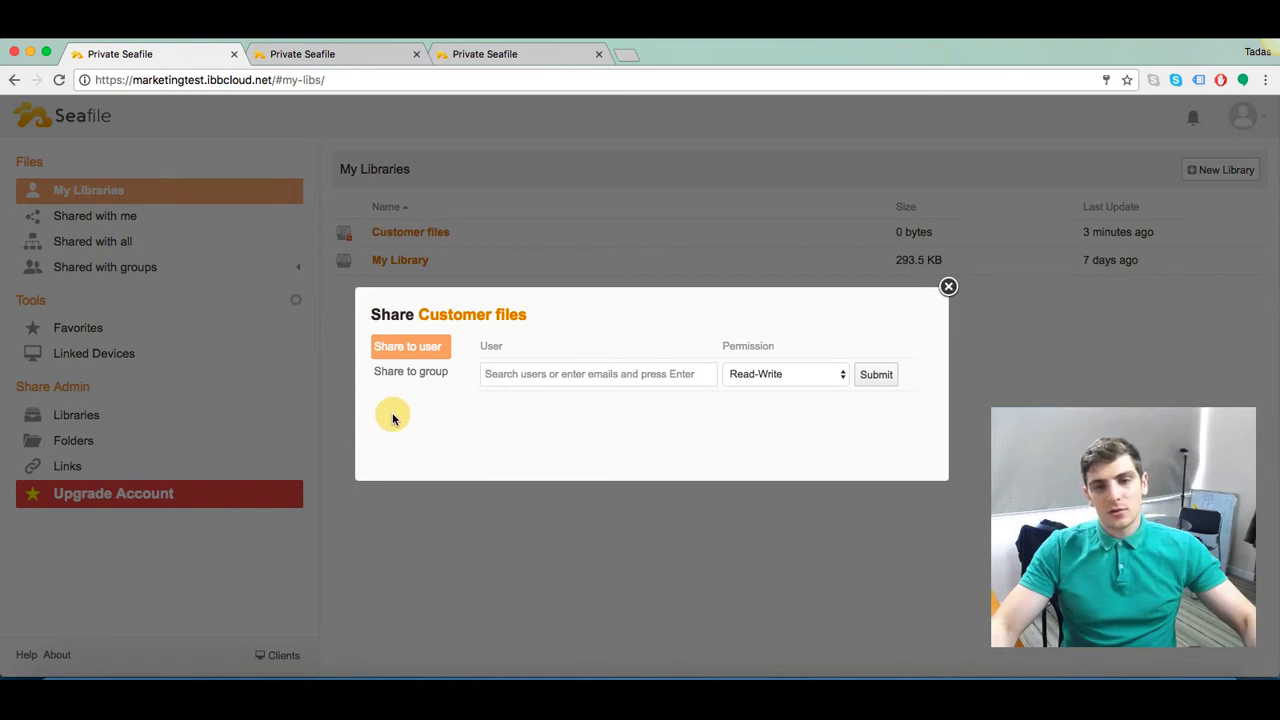
pyautogui.click(581, 375)
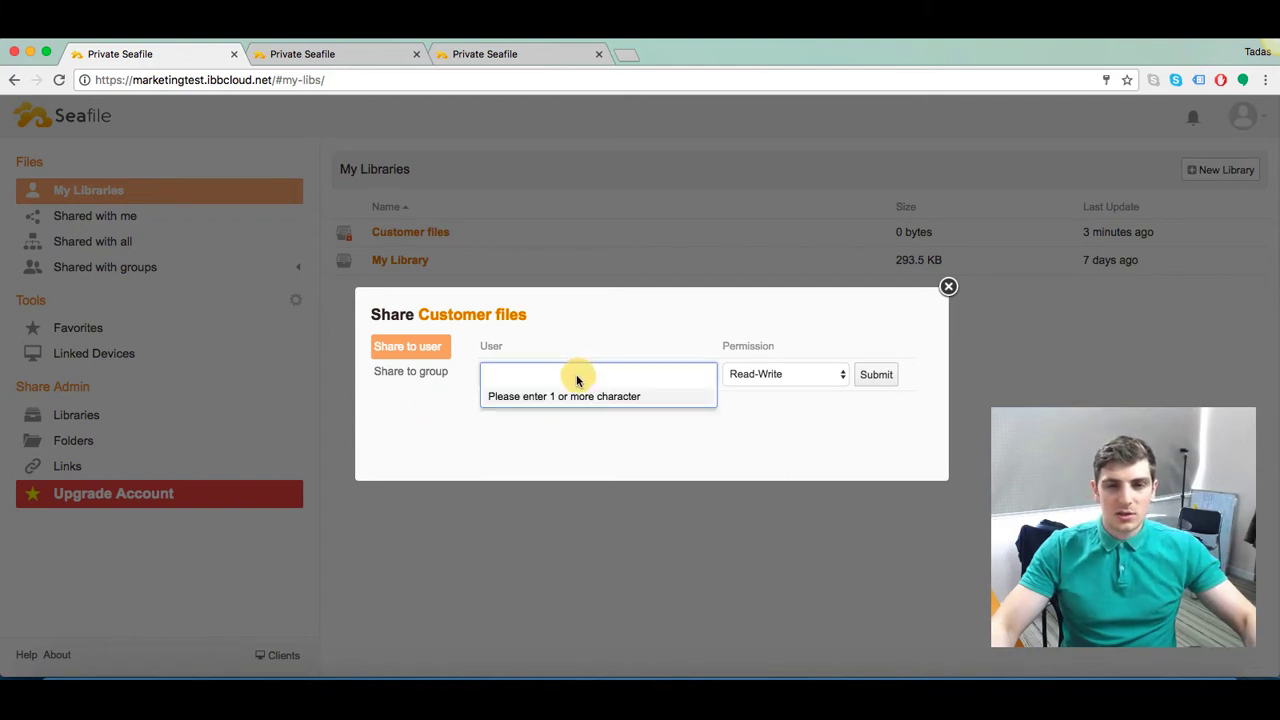
pyautogui.click(581, 331)
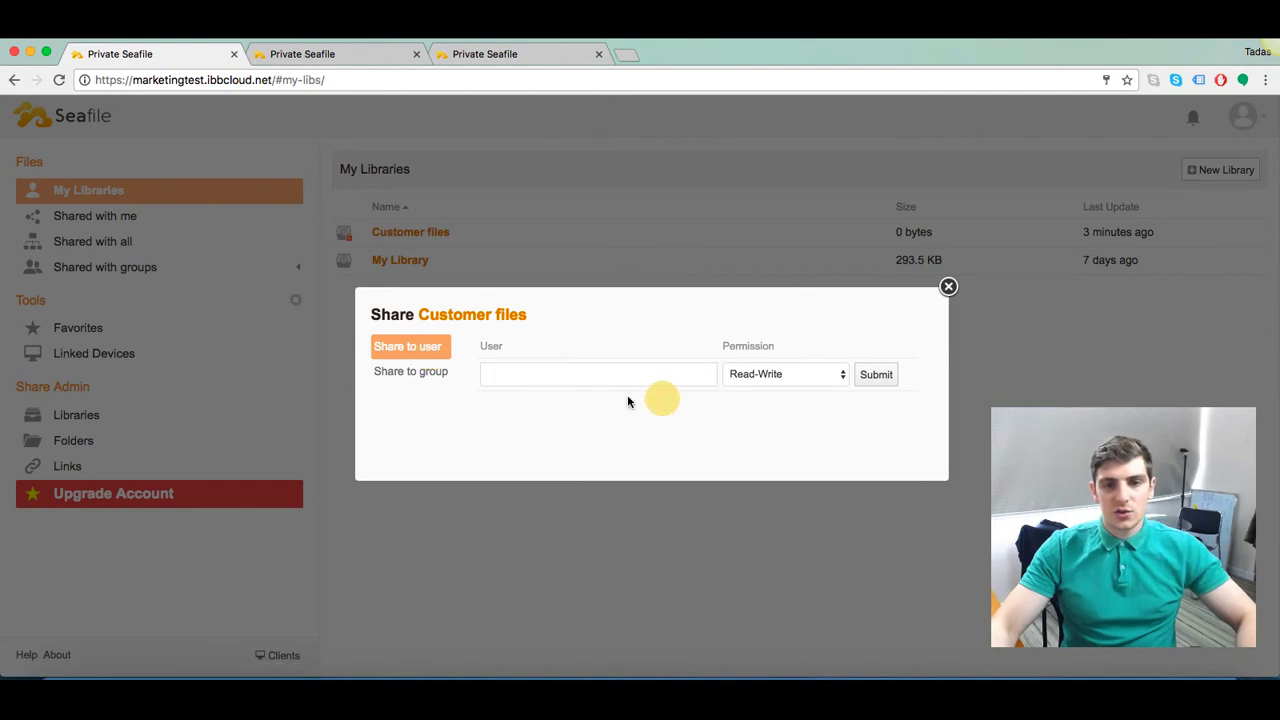
pyautogui.click(428, 376)
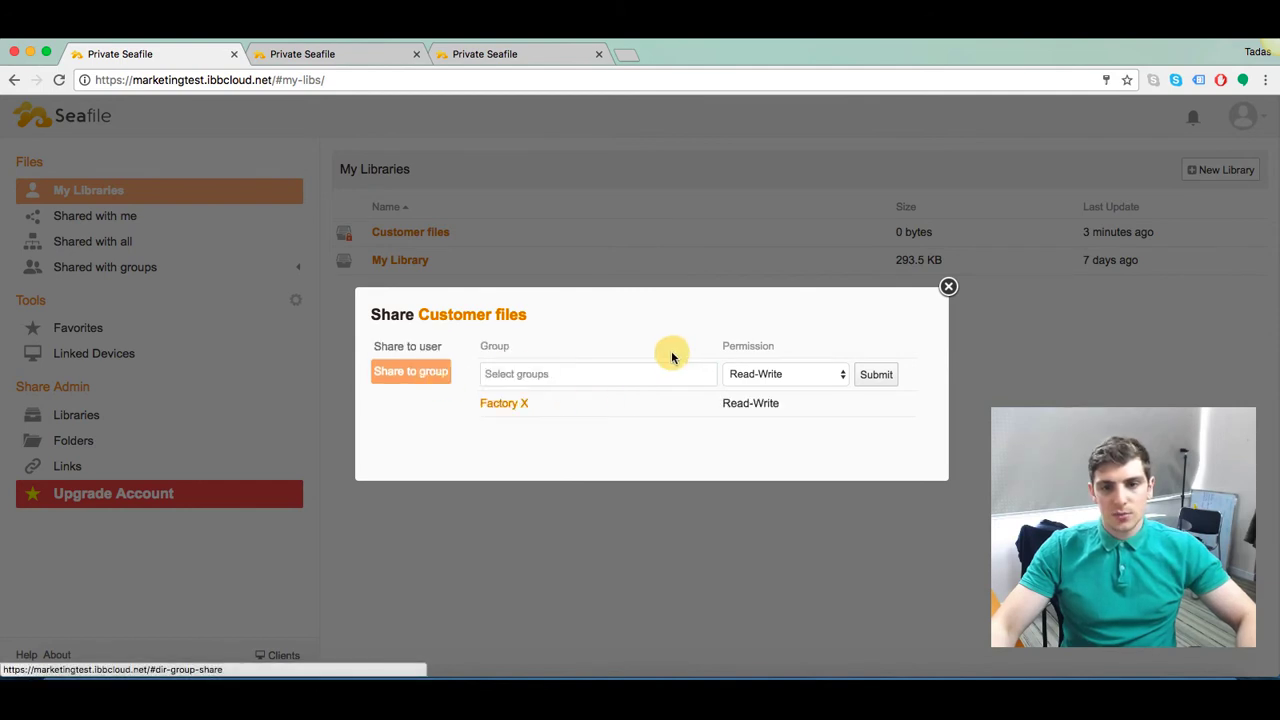
pyautogui.click(948, 287)
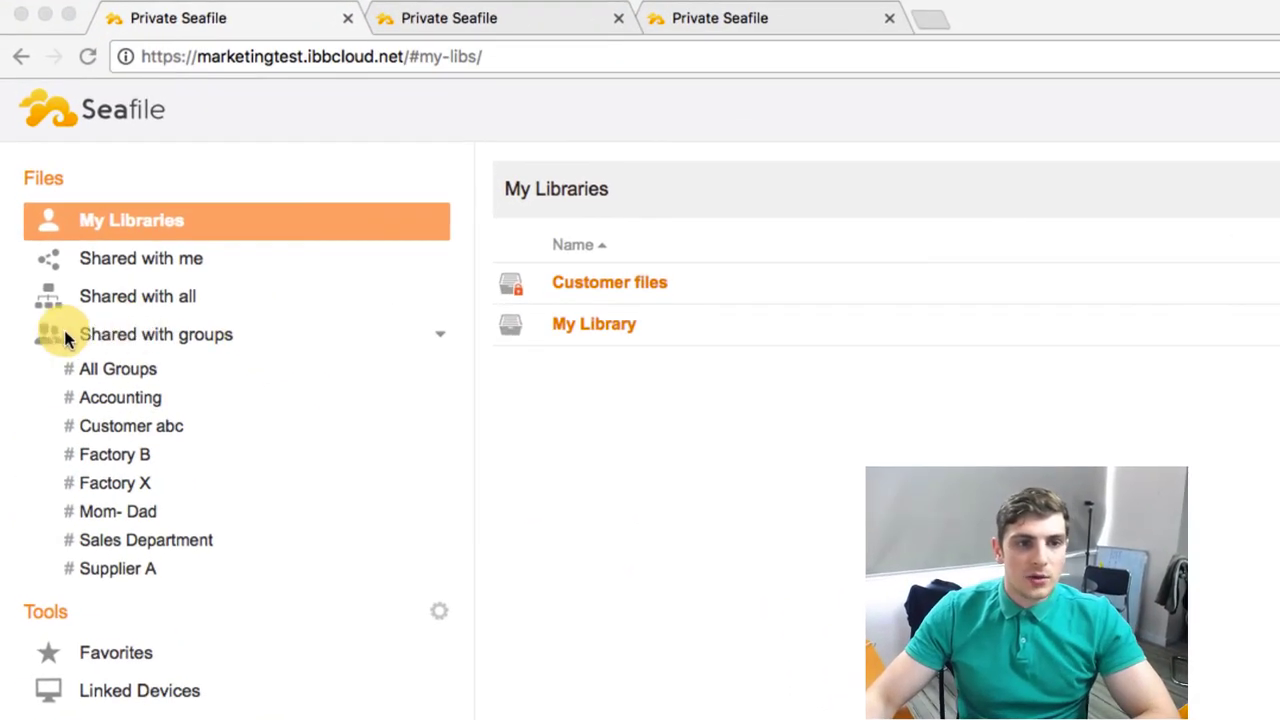
# Step: Create a new group named "team great" from the overview of all groups
pyautogui.click(132, 375)
pyautogui.click(130, 370)
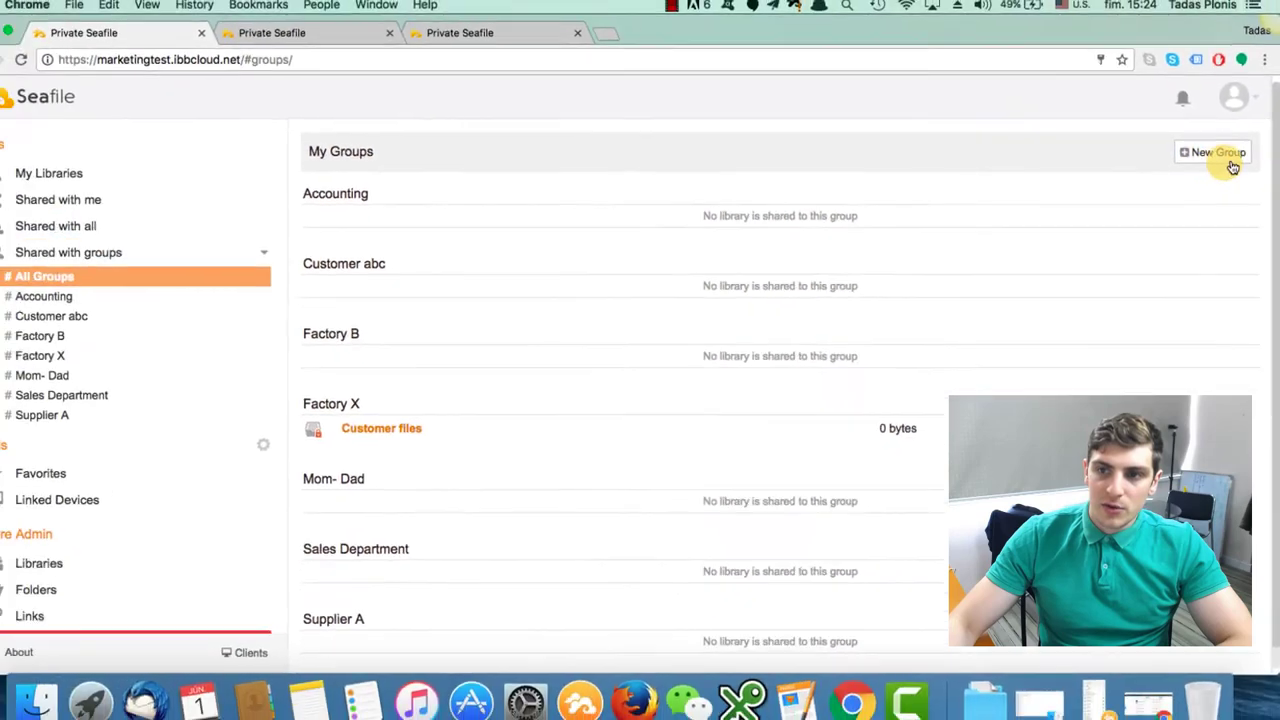
pyautogui.scroll(-1, 600, 268)
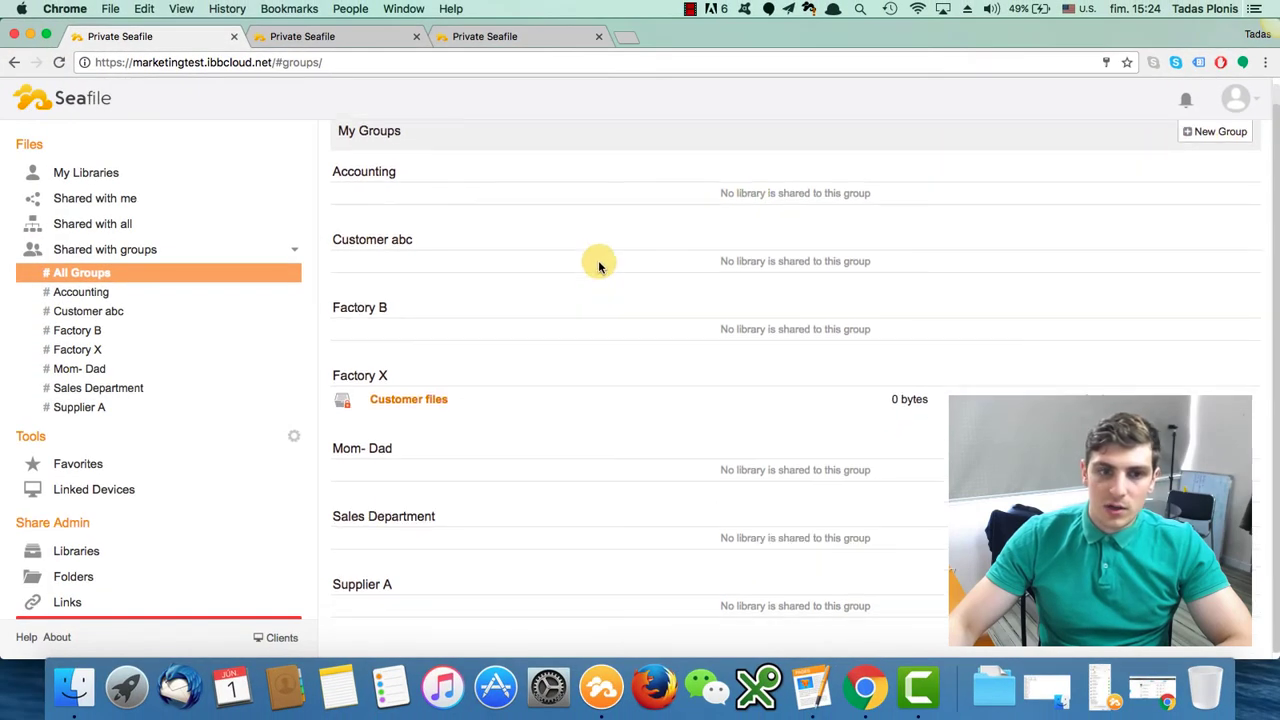
pyautogui.scroll(1, 591, 327)
pyautogui.click(1208, 156)
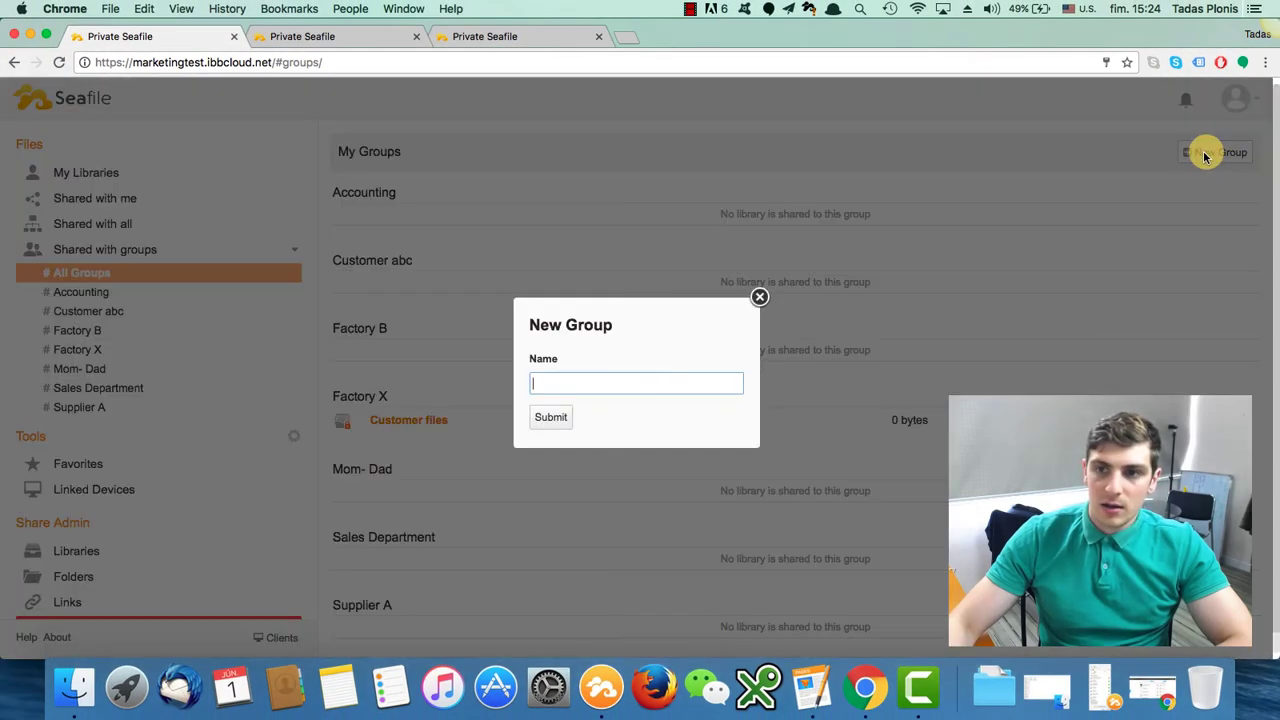
pyautogui.click(585, 383)
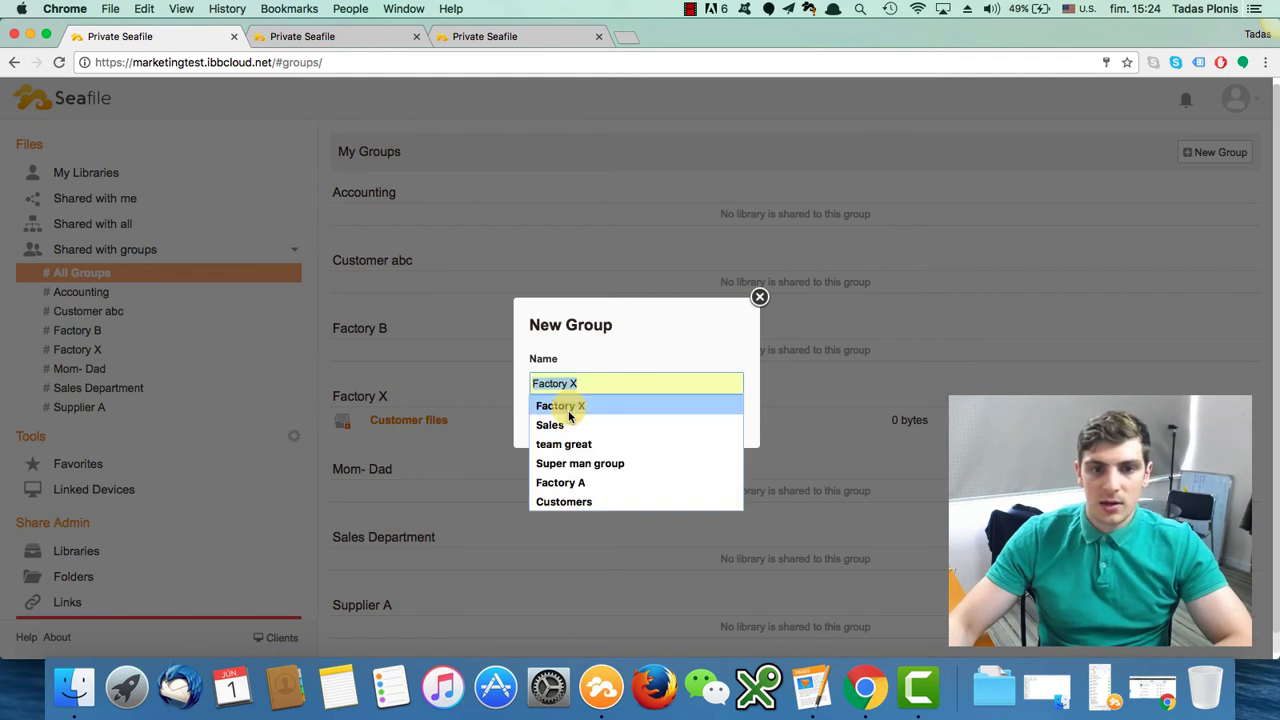
pyautogui.click(633, 440)
pyautogui.click(551, 417)
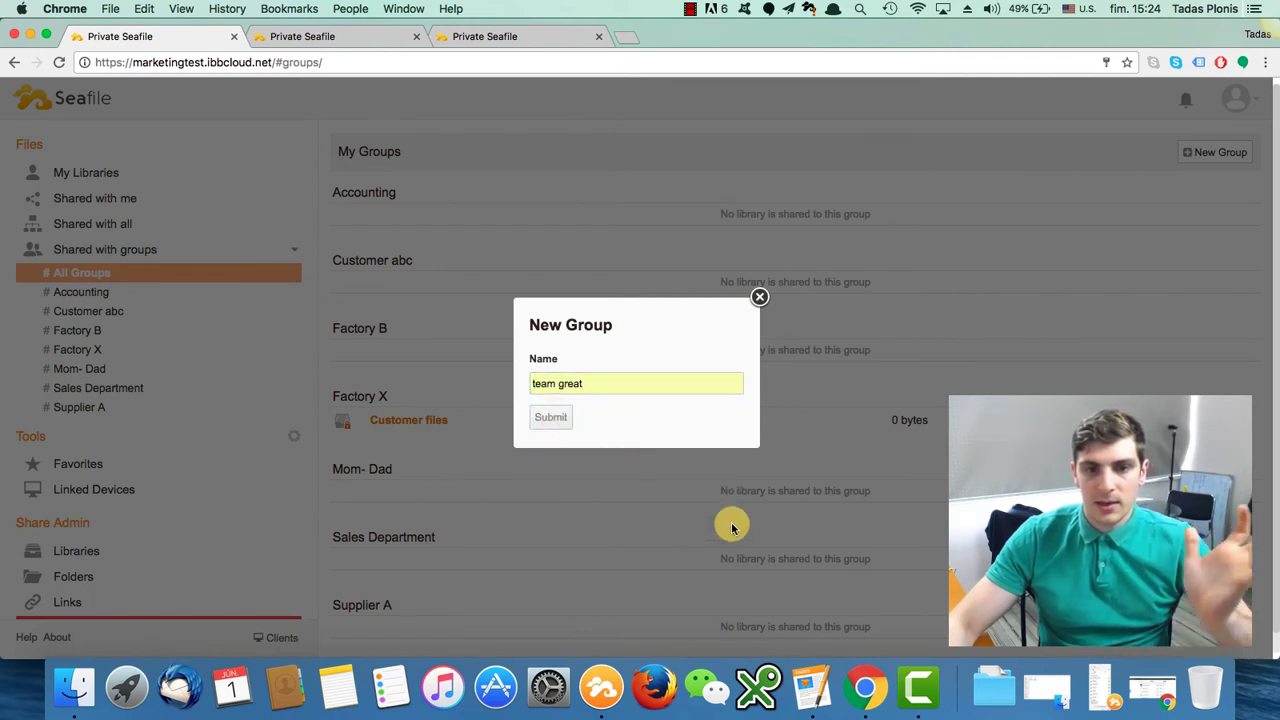